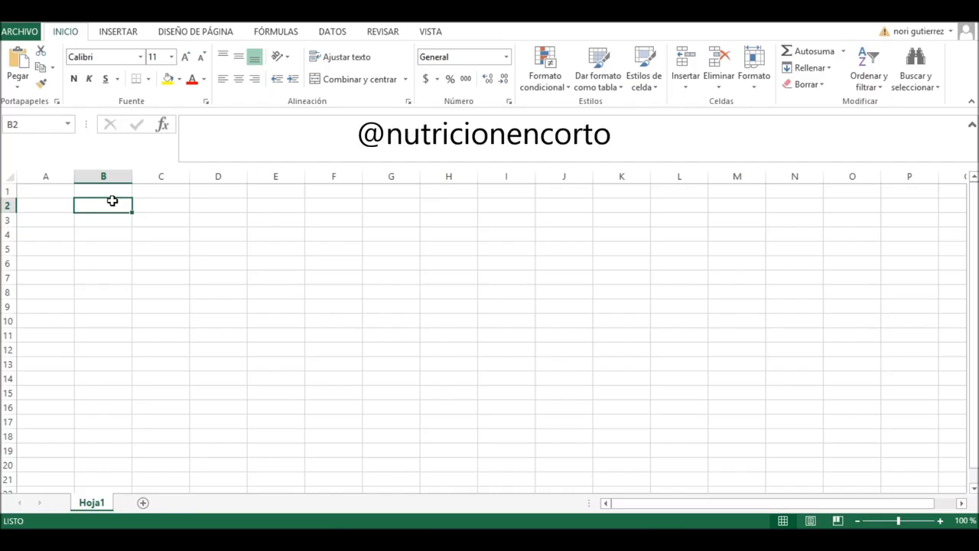
Merge and center cells B2:H2 and give the merged cell a thick box border.
drag(115, 205, 423, 206)
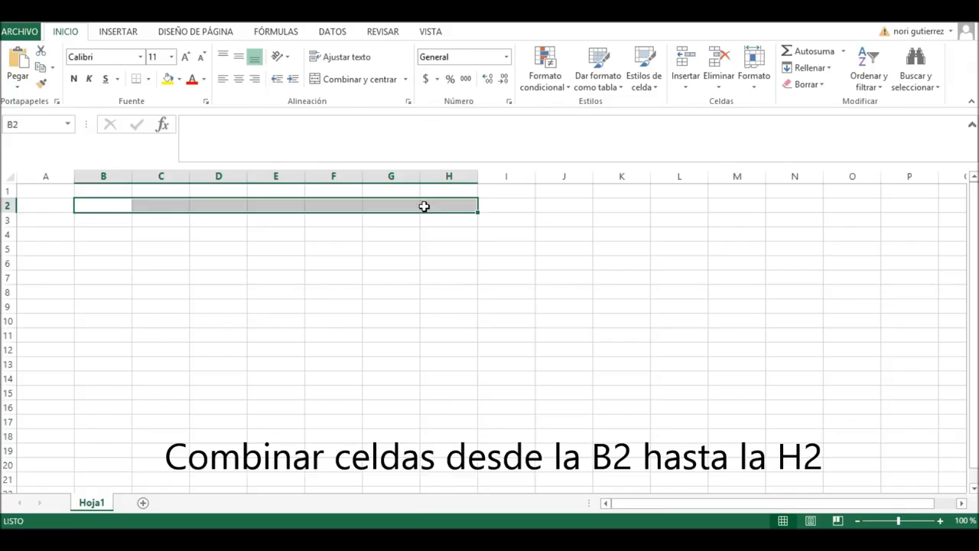
click(344, 79)
click(148, 79)
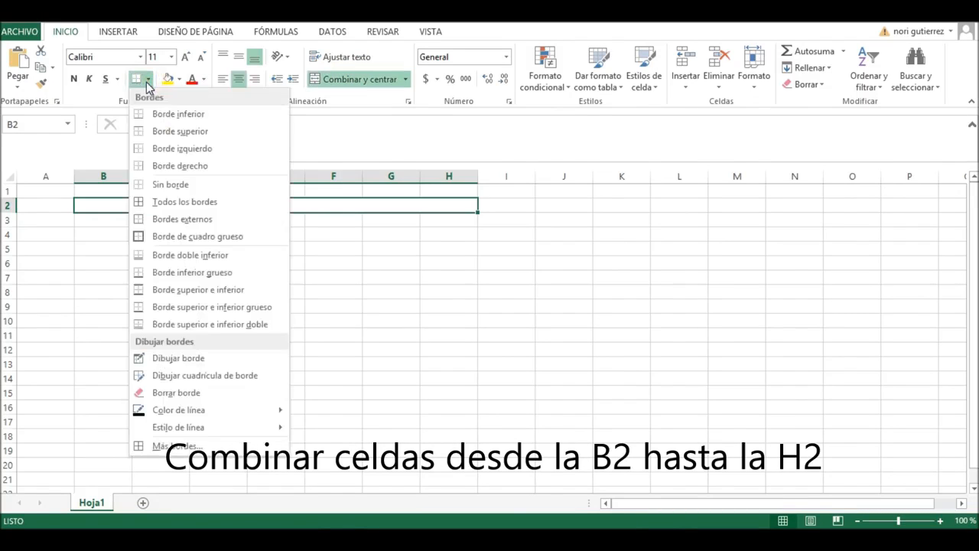
click(178, 237)
Enter the title "Indicadores antropométricos" in the merged cell B2.
click(217, 132)
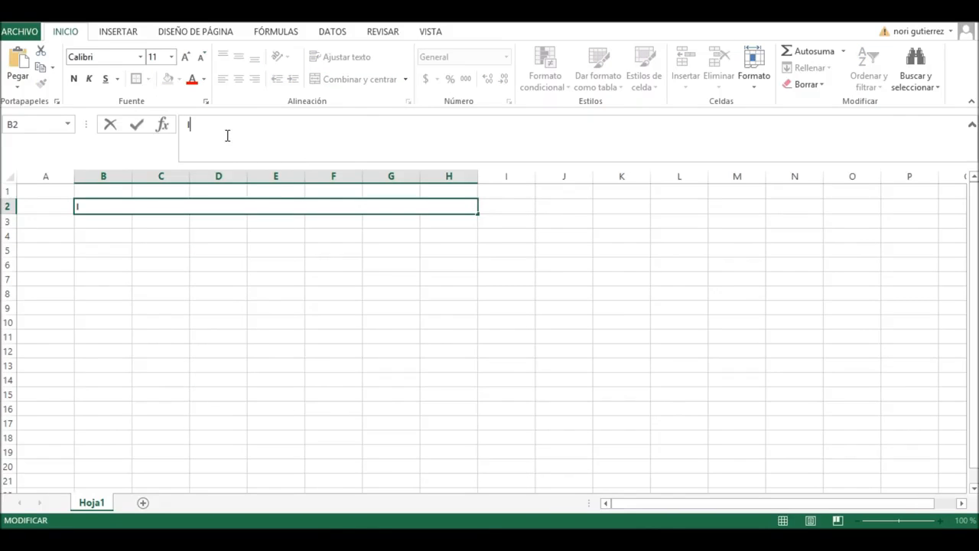
text(Indicadores antor)
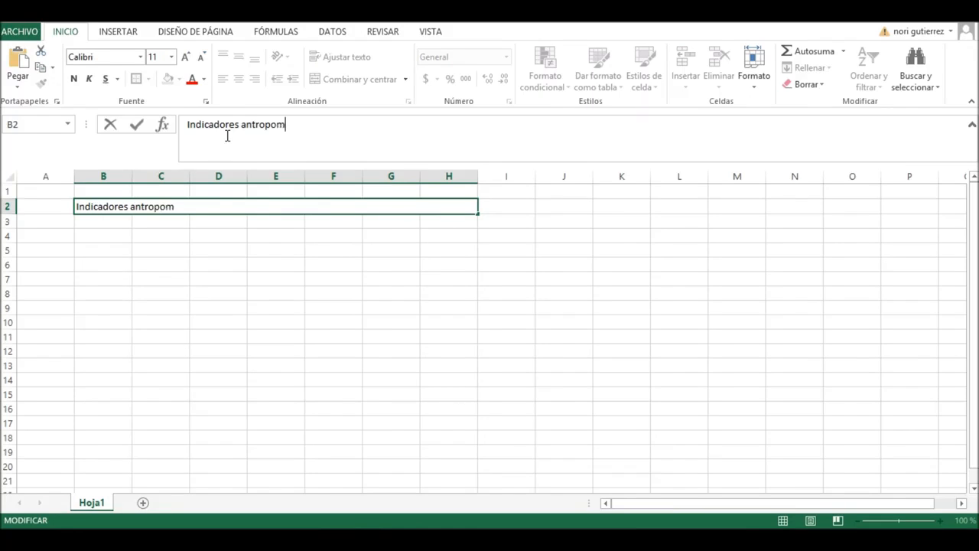
text(pométricos)
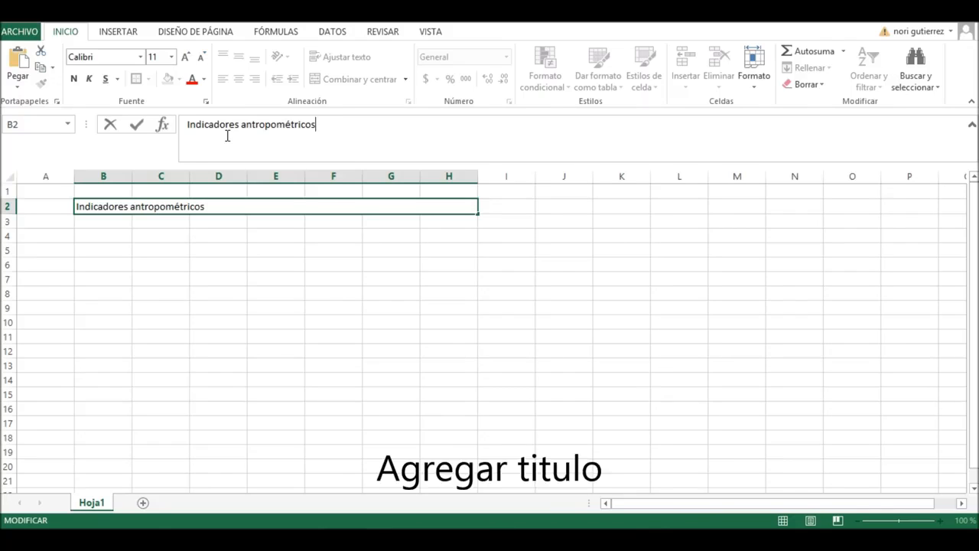
click(112, 222)
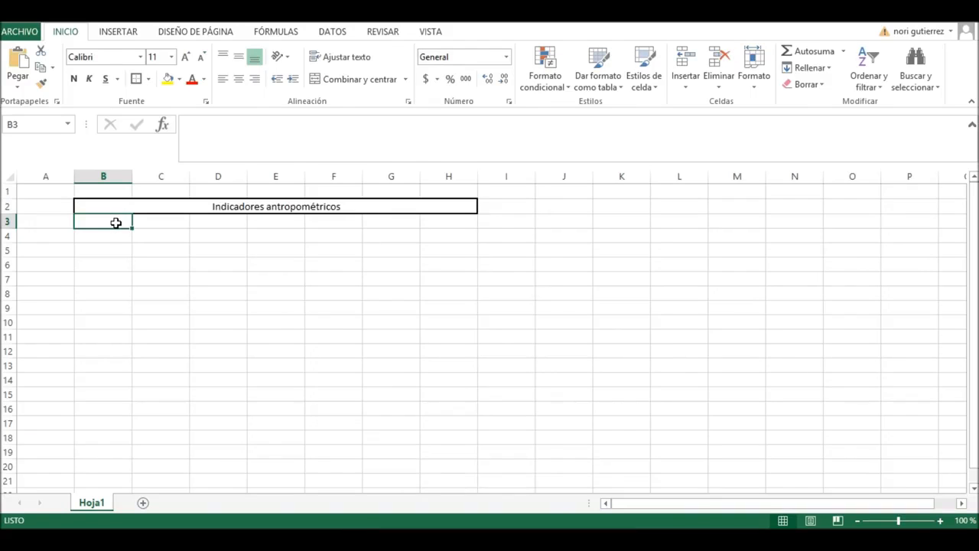
Apply all borders to the cell range B3:H27 below the title.
click(116, 221)
drag(117, 227, 439, 439)
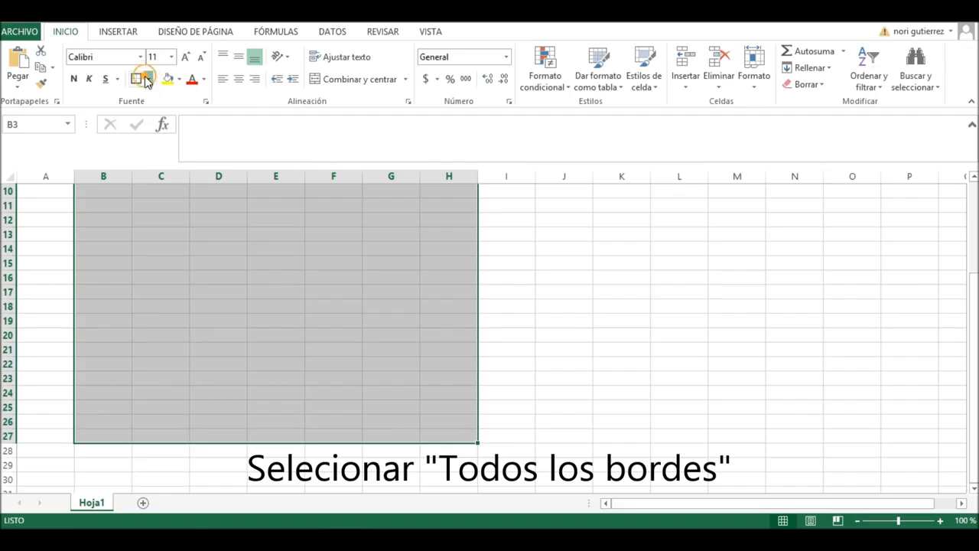
click(148, 81)
click(203, 201)
scroll(198, 199, up, 3)
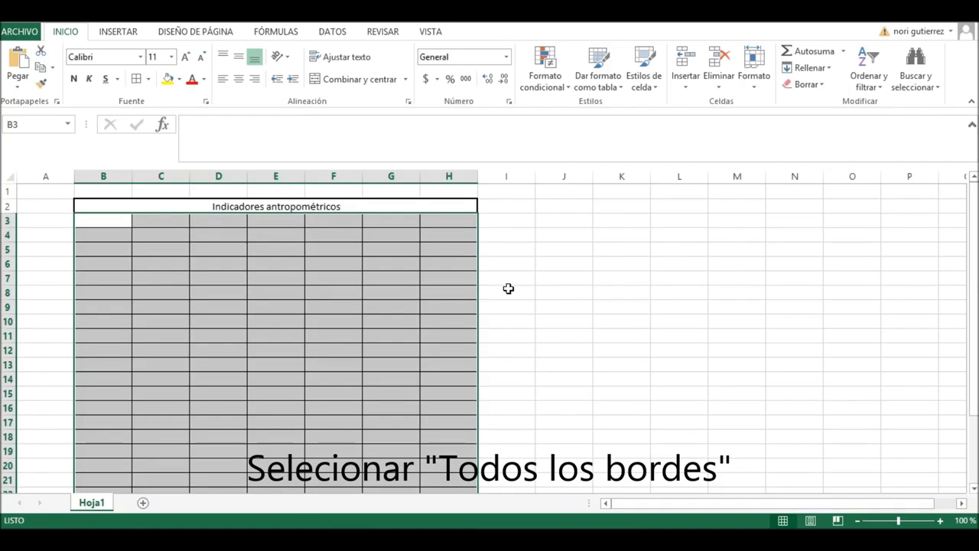
Merge and center cells B3:C3 and enter the label "Fecha de evaluación".
click(116, 218)
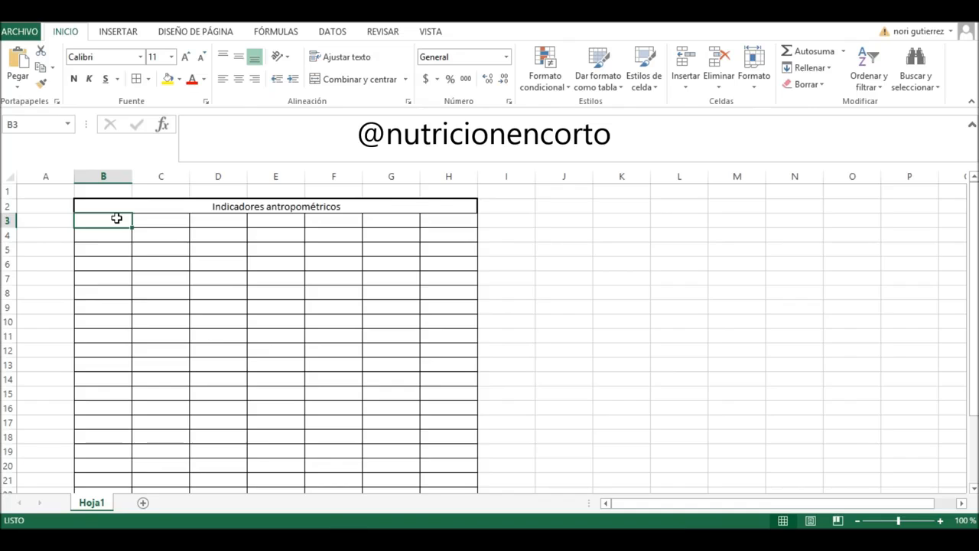
drag(117, 220, 147, 220)
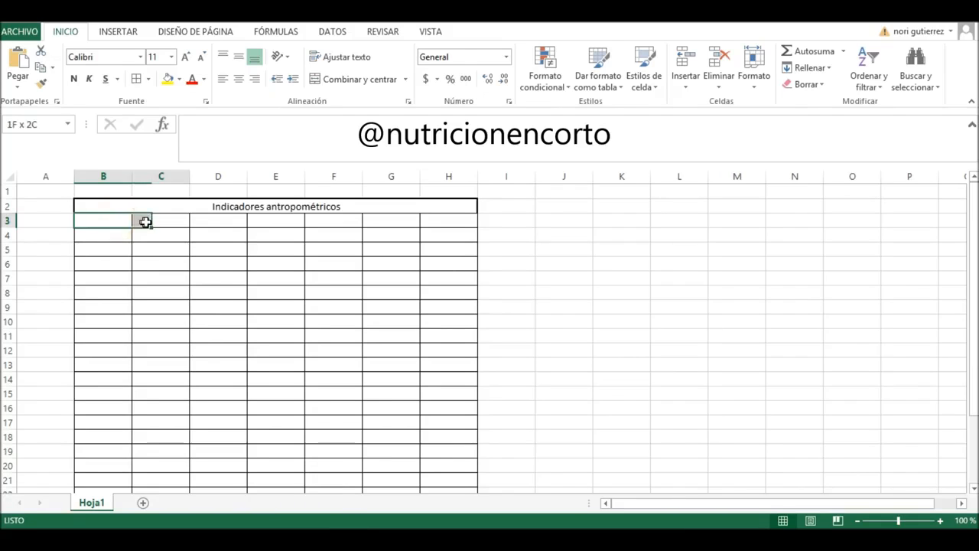
click(336, 82)
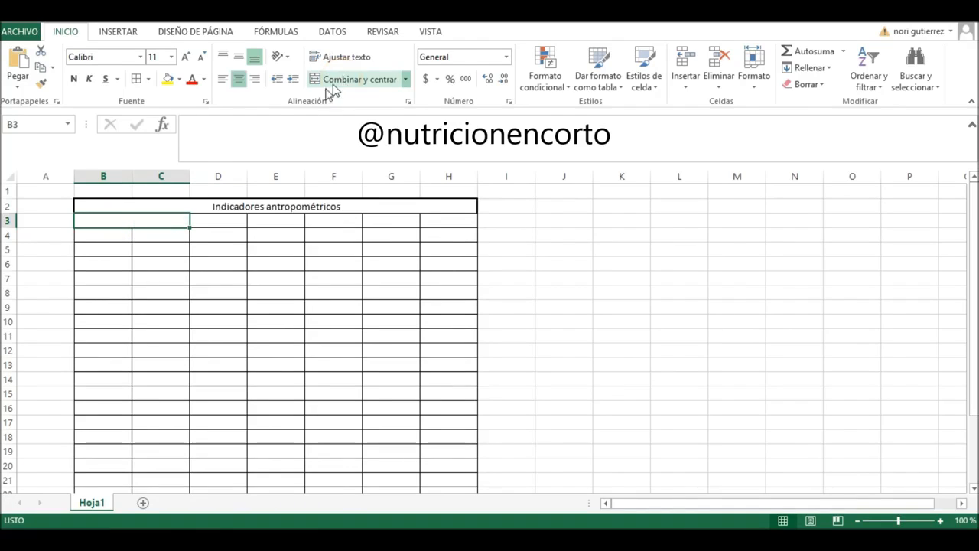
click(219, 142)
text(Fecha de)
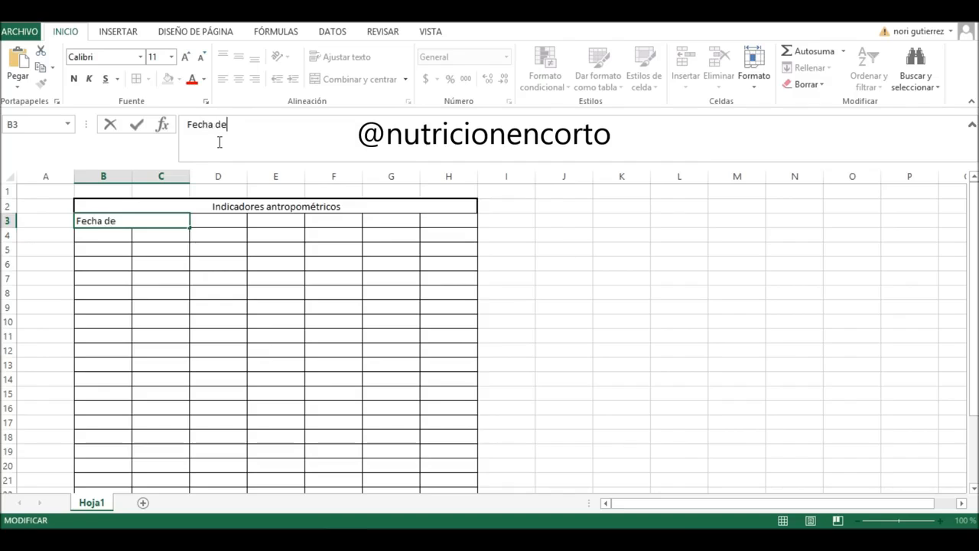
text( evaluación)
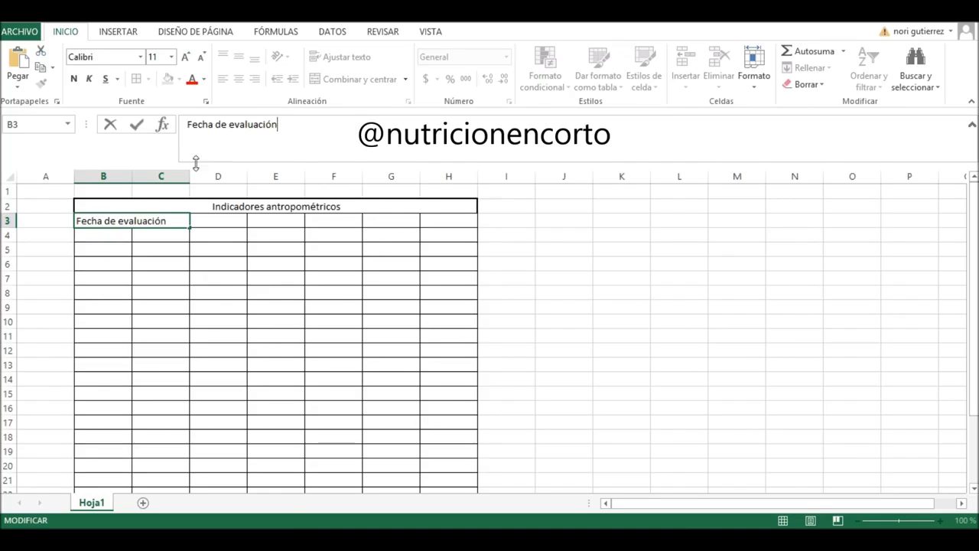
Merge and center cells B4:C4 and enter the label "Peso actual (kg):".
click(110, 235)
drag(110, 236, 148, 237)
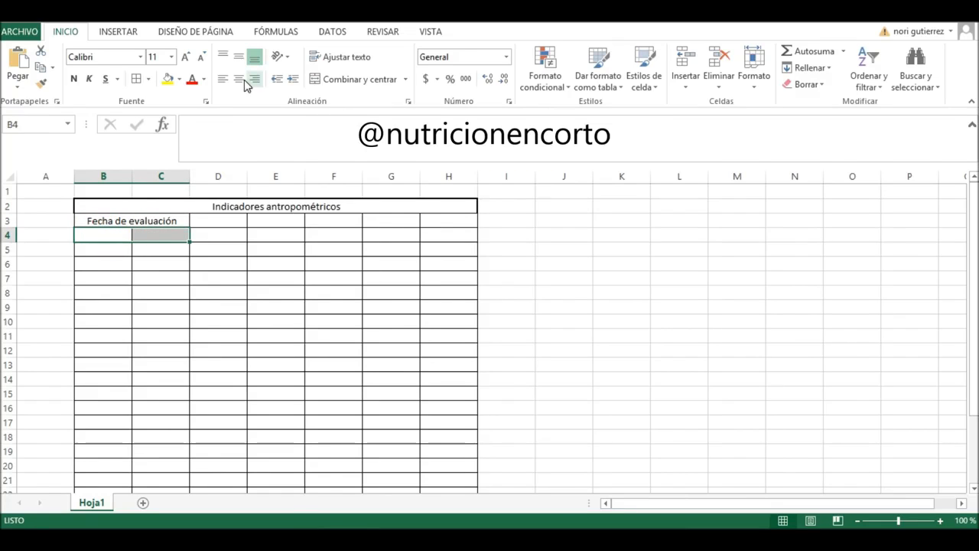
click(324, 78)
click(242, 125)
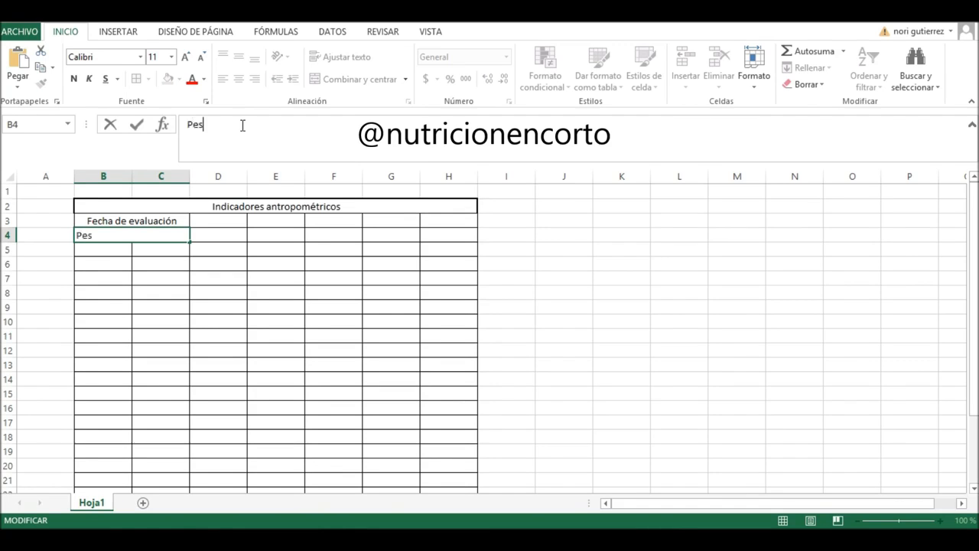
text(Peso actual (kg):)
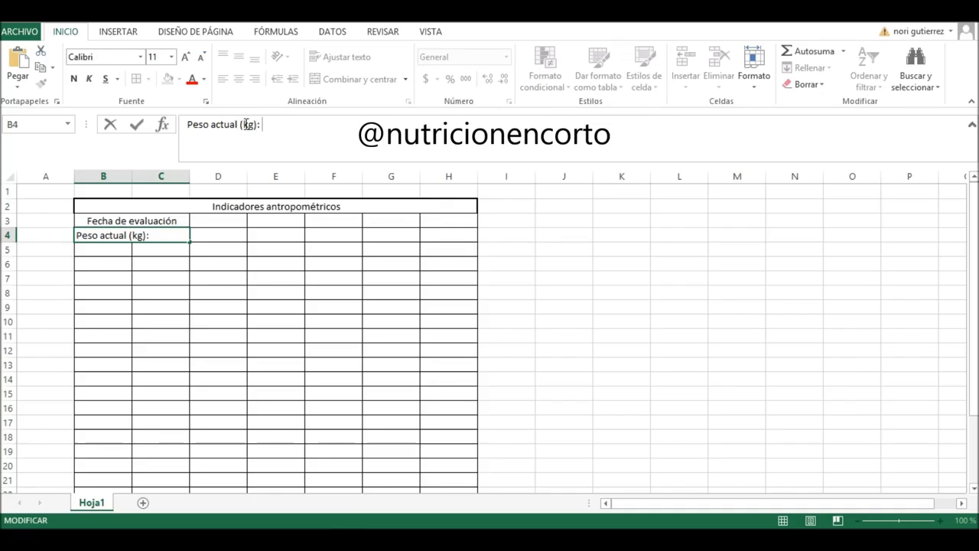
Merge and center cells B5:C5 and enter the label "Talla (cm):".
click(113, 248)
drag(113, 249, 141, 250)
click(354, 79)
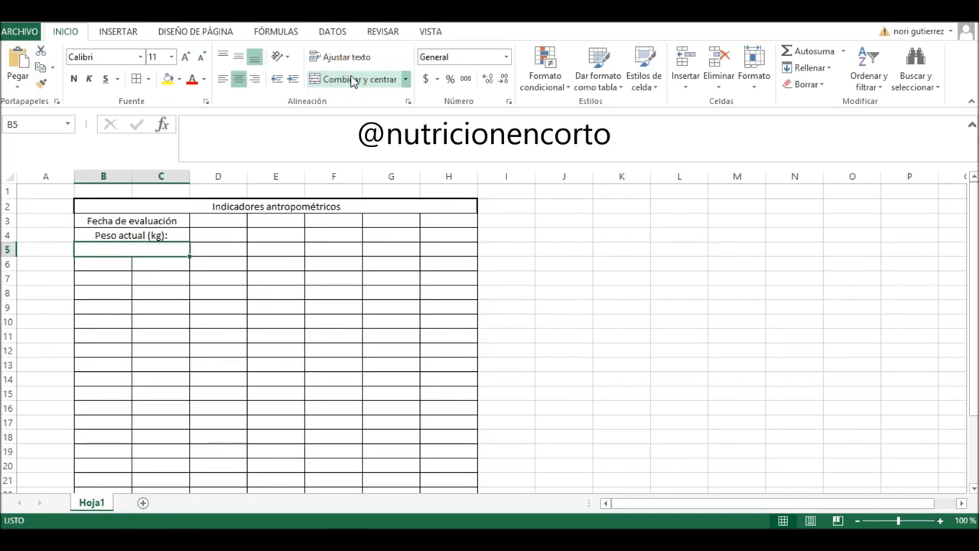
click(220, 145)
text(Talla (cm):)
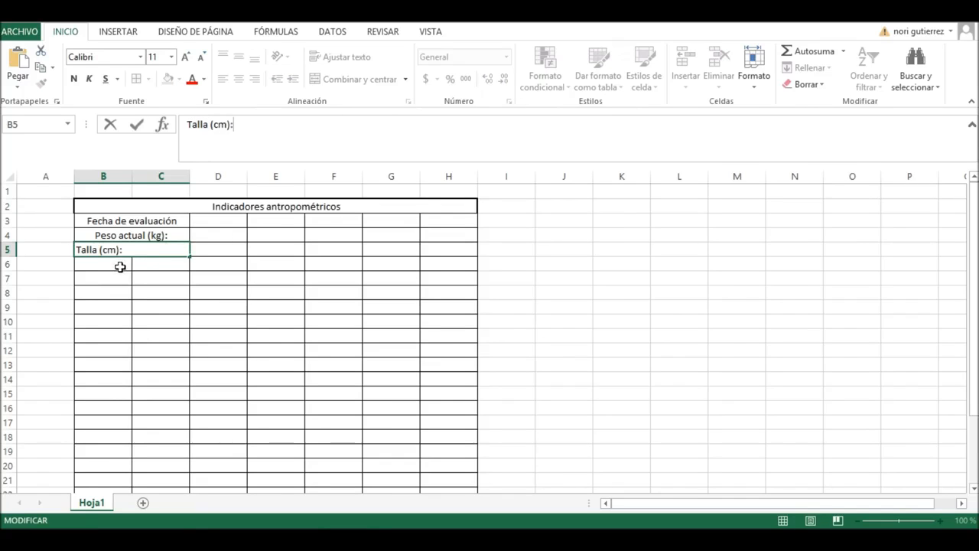
Merge and center cells B6:H6 and enter the subtitle "Pliegues cutaneos (mm)".
click(117, 266)
drag(117, 266, 308, 89)
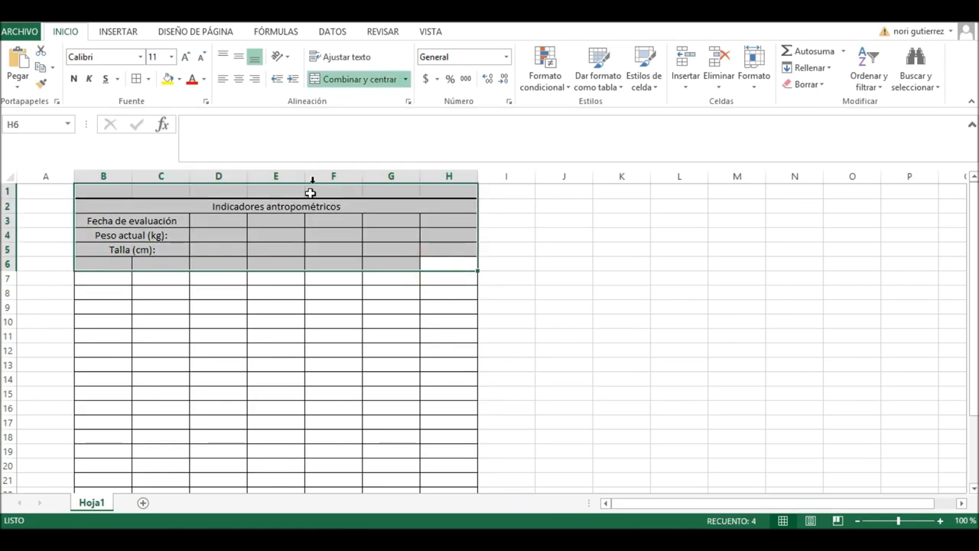
click(107, 263)
drag(107, 264, 426, 267)
click(350, 84)
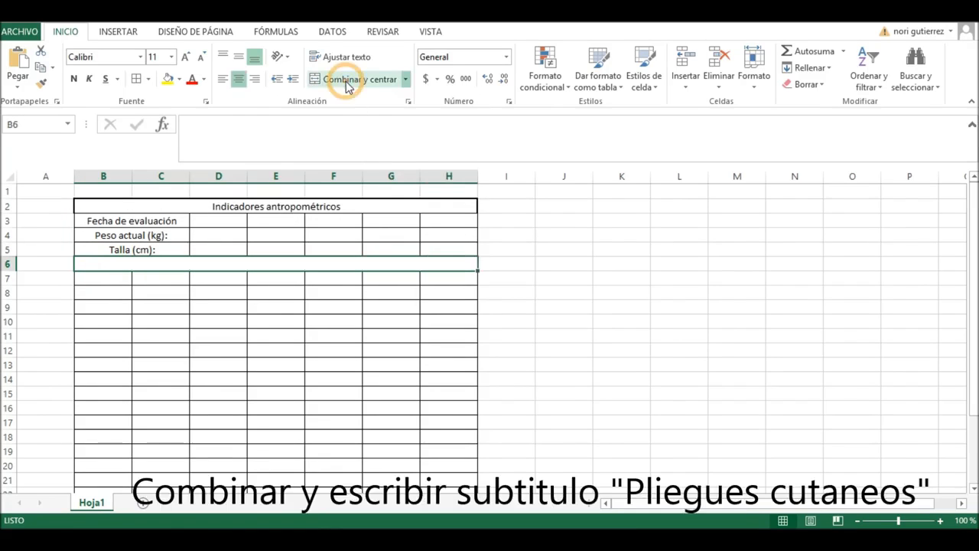
click(270, 151)
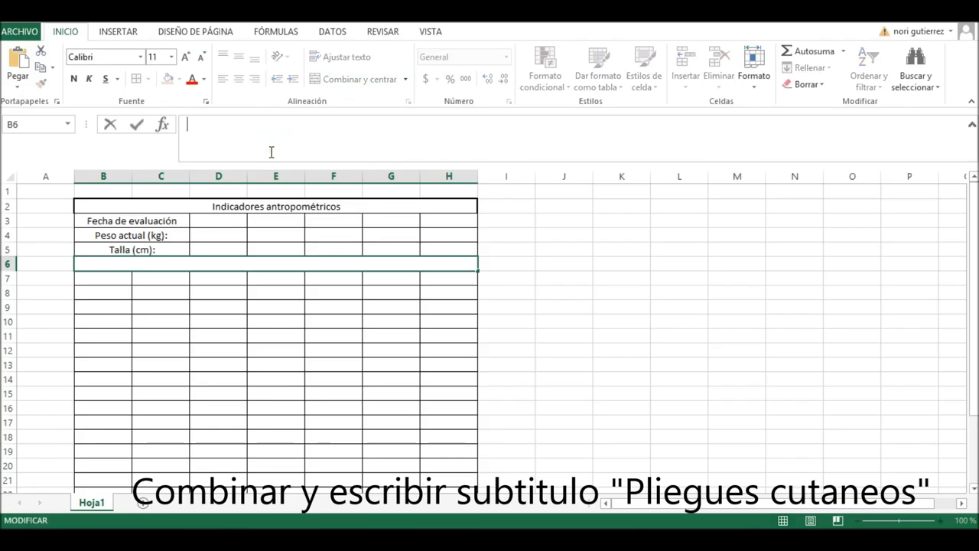
text(PLiegues cutaneos (mm))
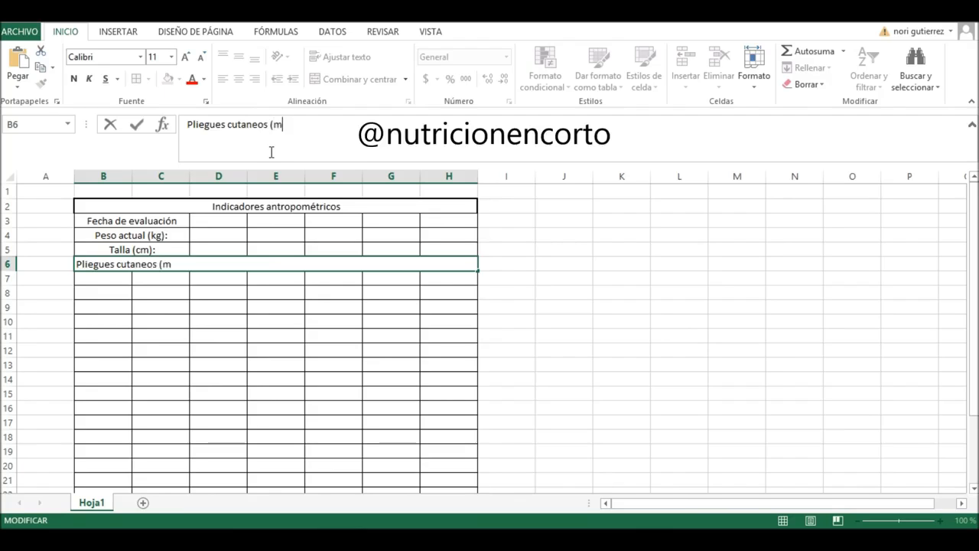
Merge and center cells B7:C7 and enter the skinfold label "Pectoral".
click(115, 280)
drag(114, 278, 160, 278)
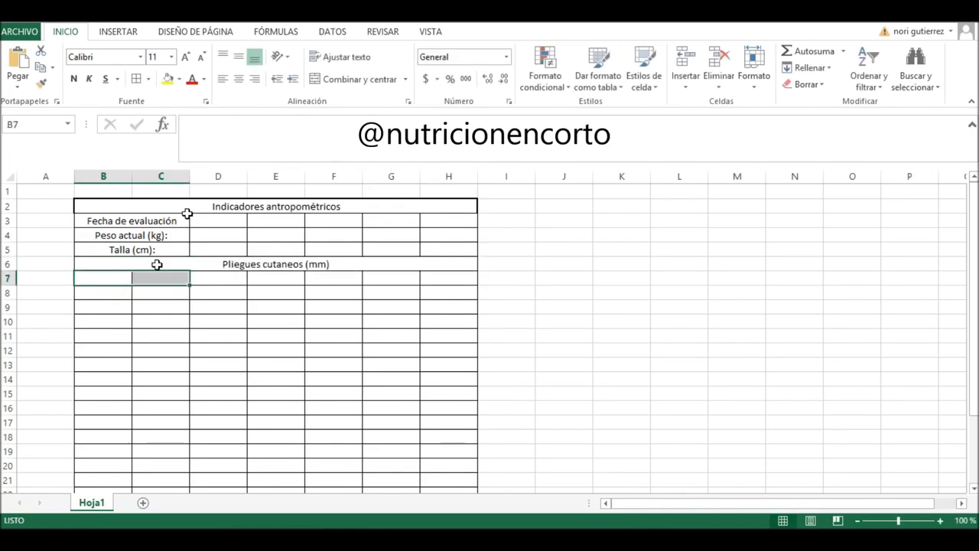
click(329, 79)
click(237, 145)
text(Pector)
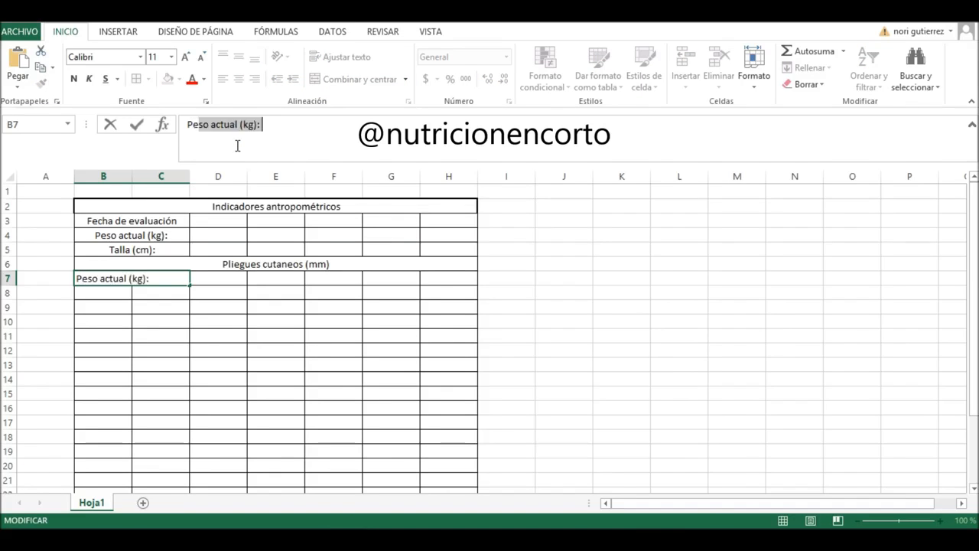
text(al)
Merge and center cells B8:C8 and enter the skinfold label "Tríceps".
drag(116, 291, 157, 292)
click(359, 78)
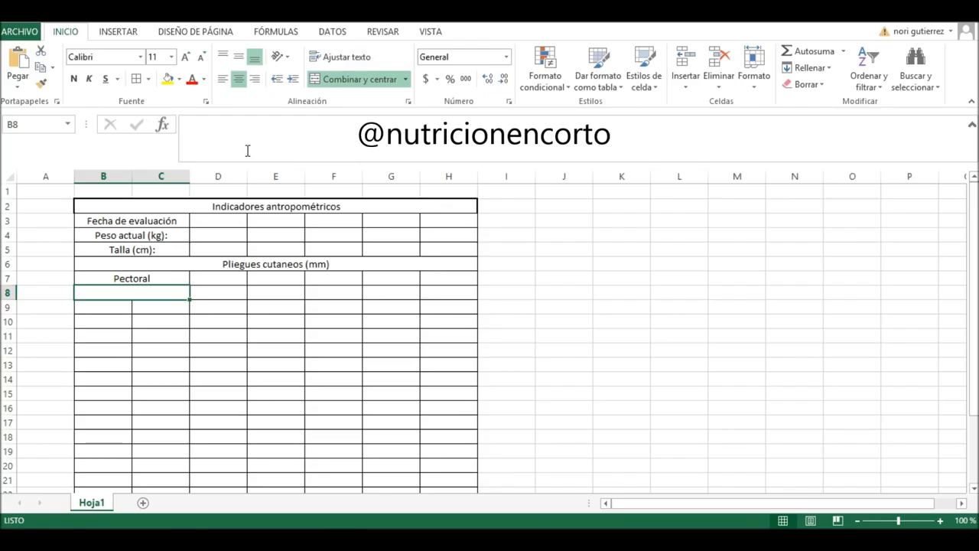
click(247, 150)
text(Tríceps)
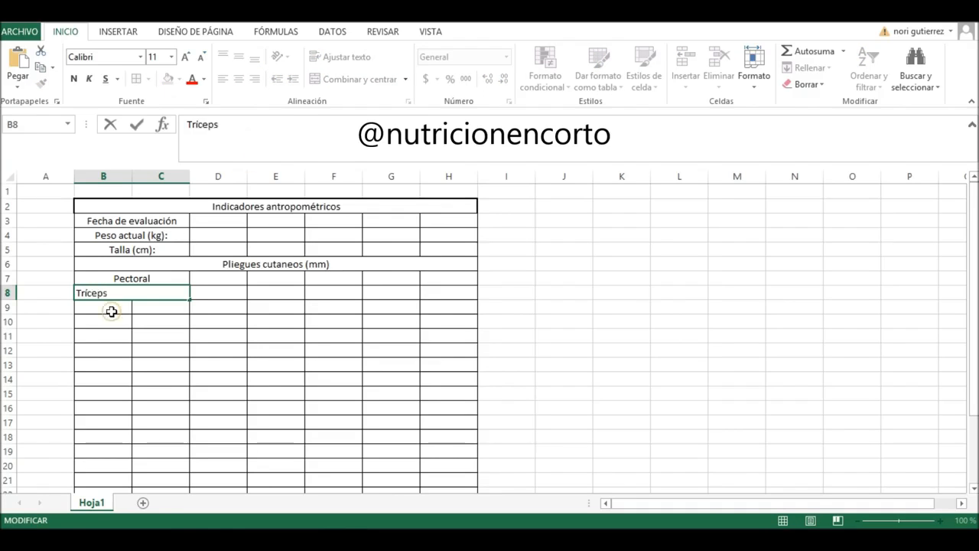
Merge and center cells B9:C9 and enter the skinfold label "Subescapular".
click(112, 311)
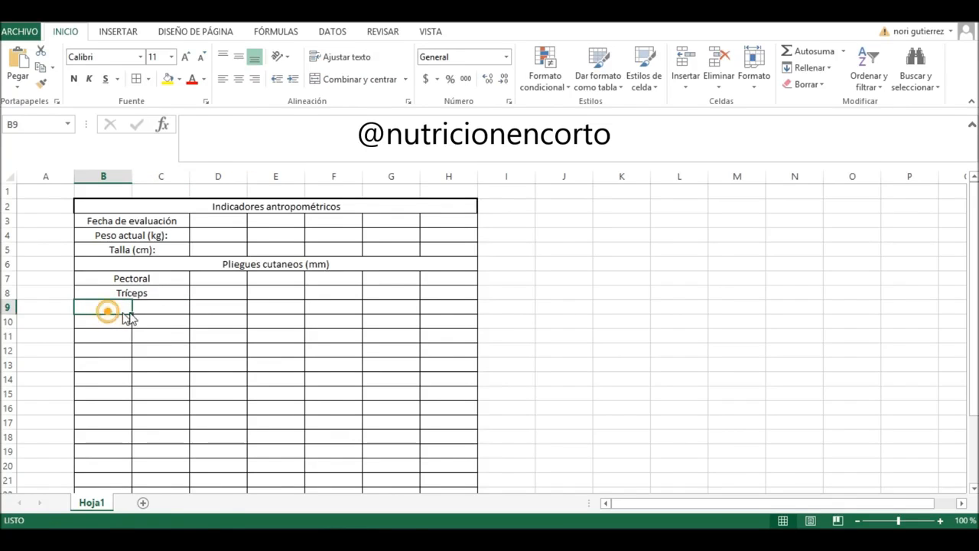
drag(120, 307, 148, 308)
click(342, 81)
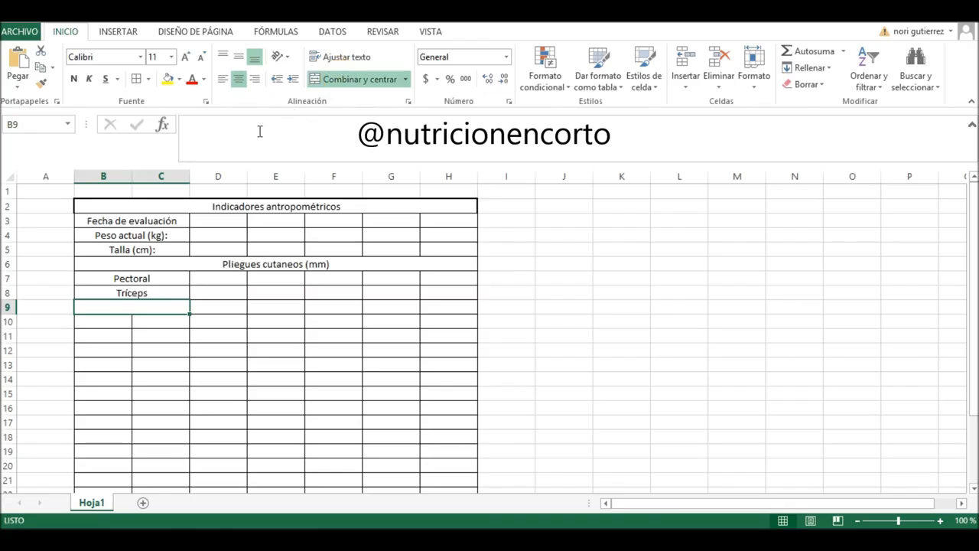
click(260, 132)
text(Subescap)
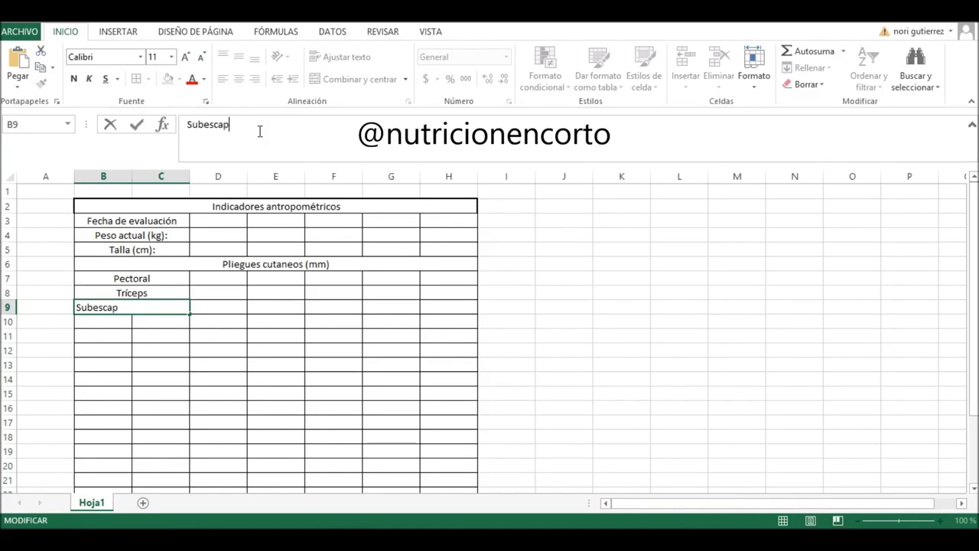
text(ular)
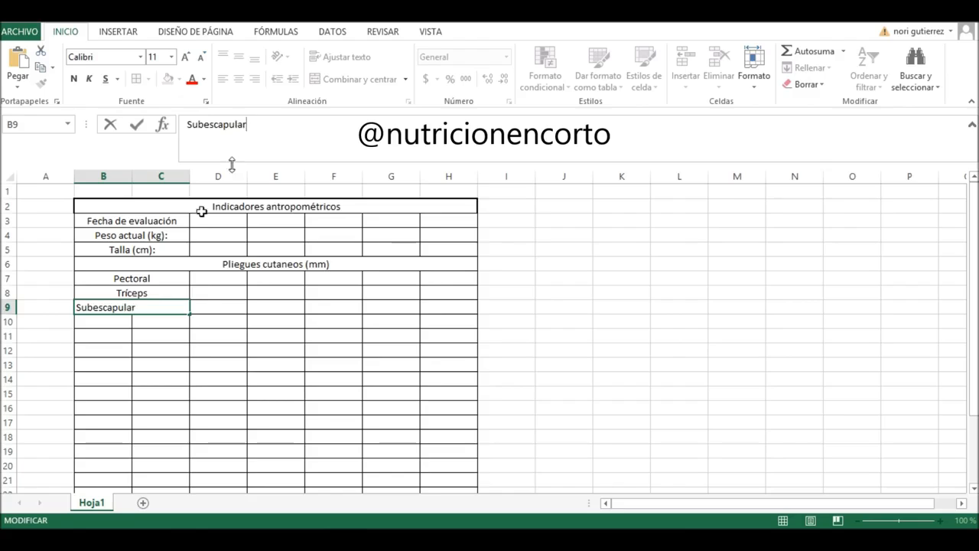
Merge and center cells B10:C10 and enter the skinfold label "Bíceps".
drag(114, 321, 164, 322)
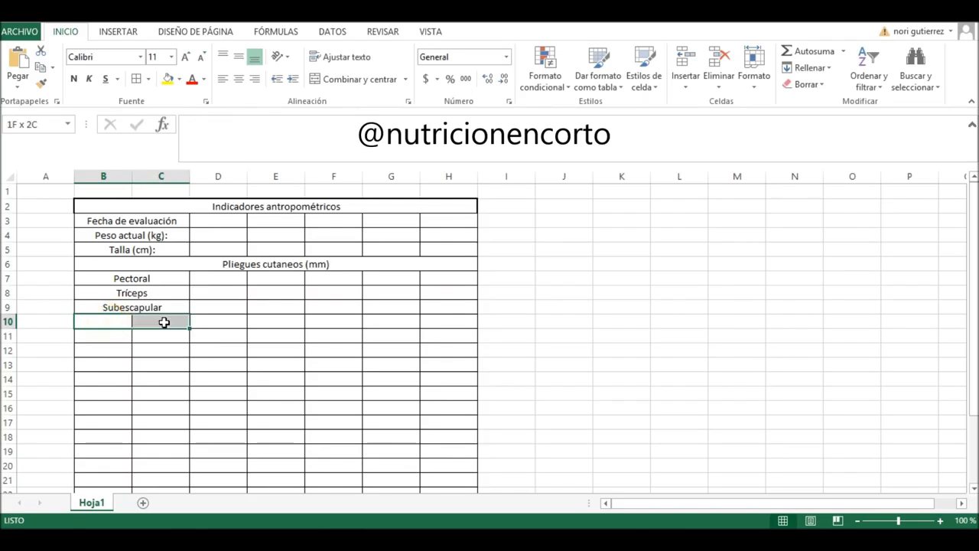
click(341, 83)
click(250, 150)
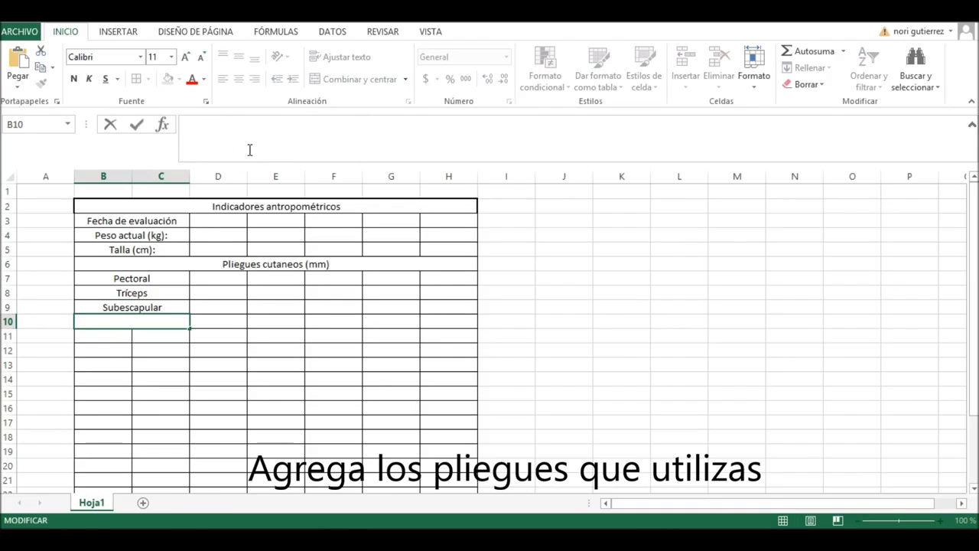
text(Bíceps)
Merge and center cells B11:C11 and enter the skinfold label "Supracrestal".
drag(110, 336, 160, 336)
click(334, 81)
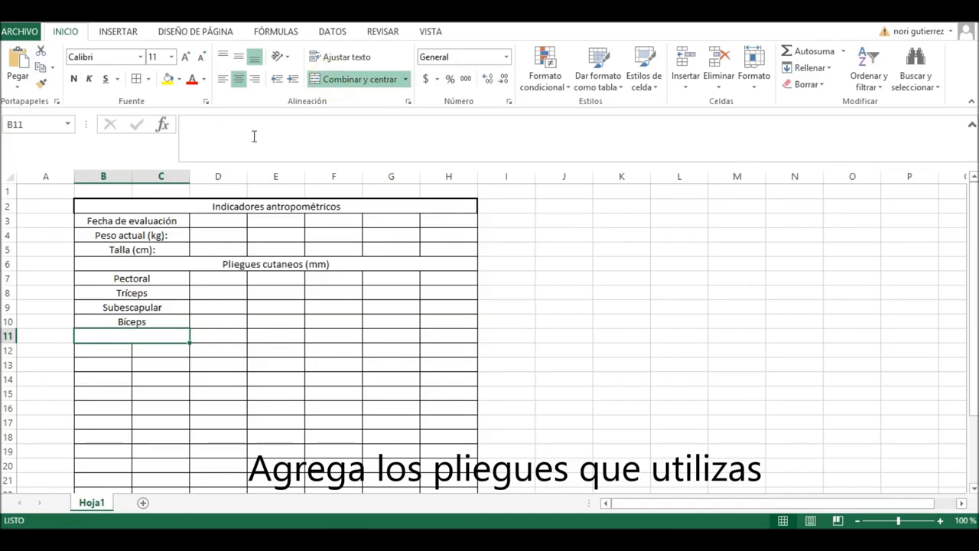
click(254, 136)
text(Supra)
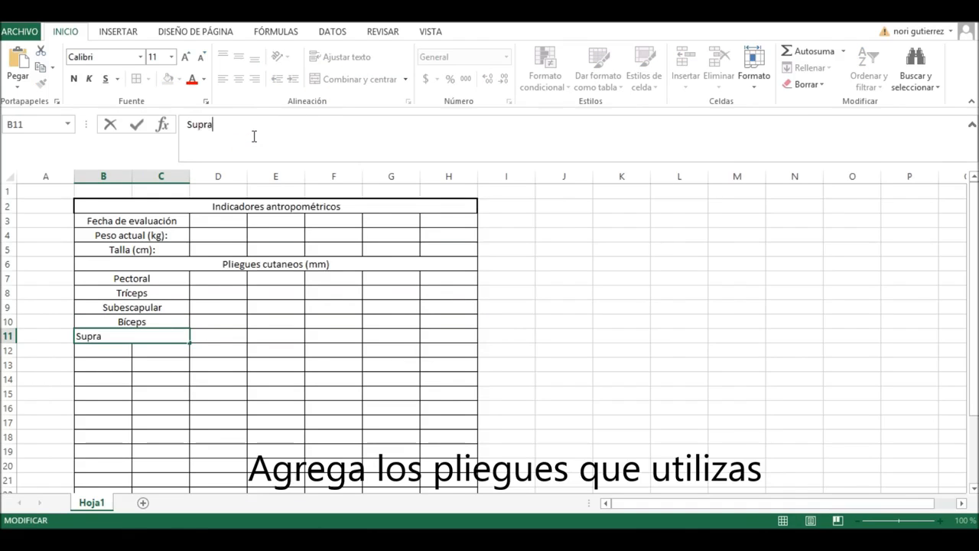
text(crestal)
Merge and center cells B12:C12 and enter the skinfold label "Supraespinal".
drag(112, 352, 157, 349)
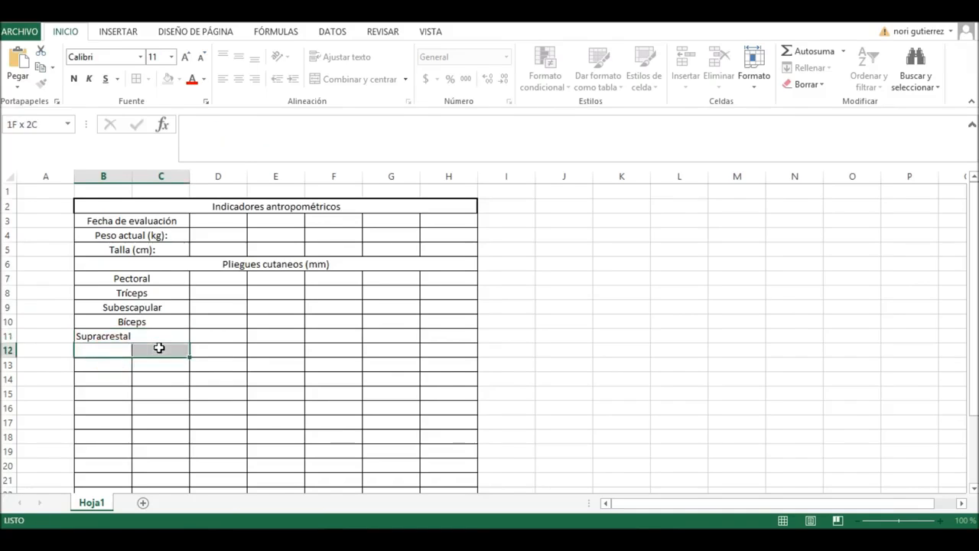
click(356, 80)
click(289, 138)
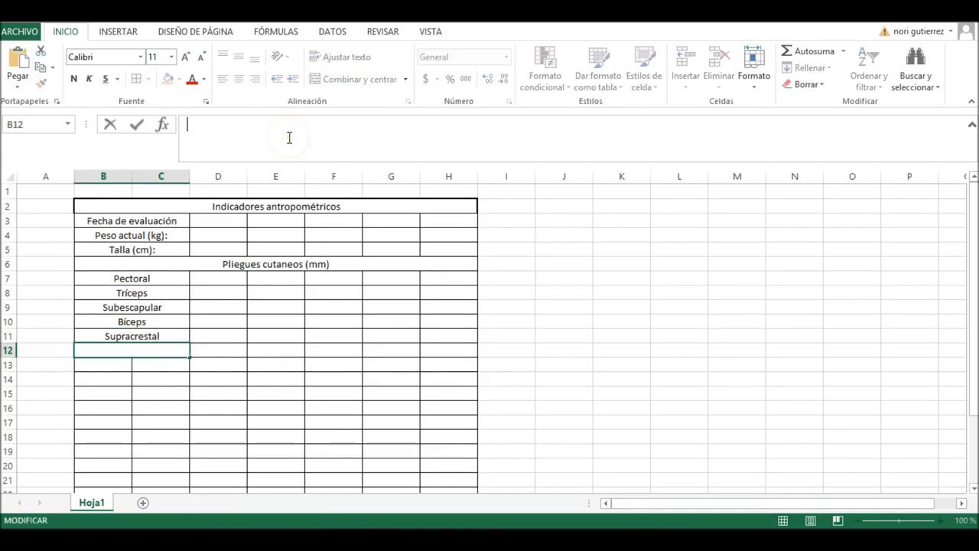
text(Supraespinal)
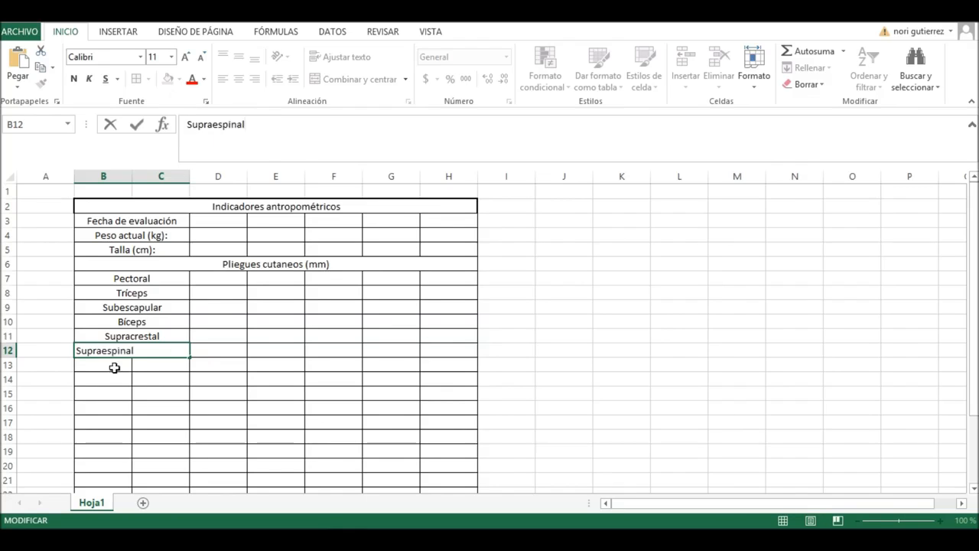
Merge and center columns B and C in each of rows 13 to 15 and enter the skinfold labels "Abdominal", "Muslo" and "Pantorrilla".
drag(115, 365, 142, 365)
click(352, 83)
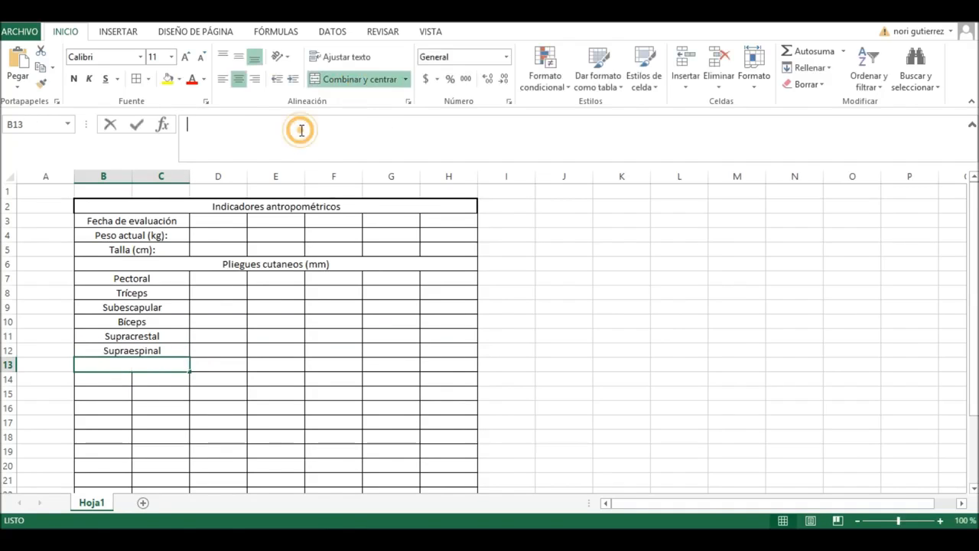
click(301, 130)
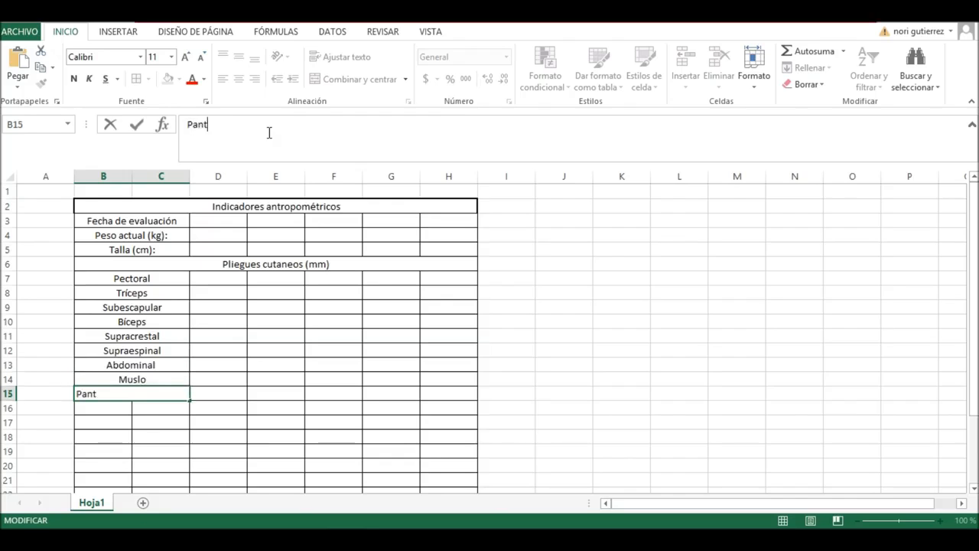
text(lla)
Merge and center cells B16:H16 and enter the section heading "Perímetros (cm)".
click(124, 407)
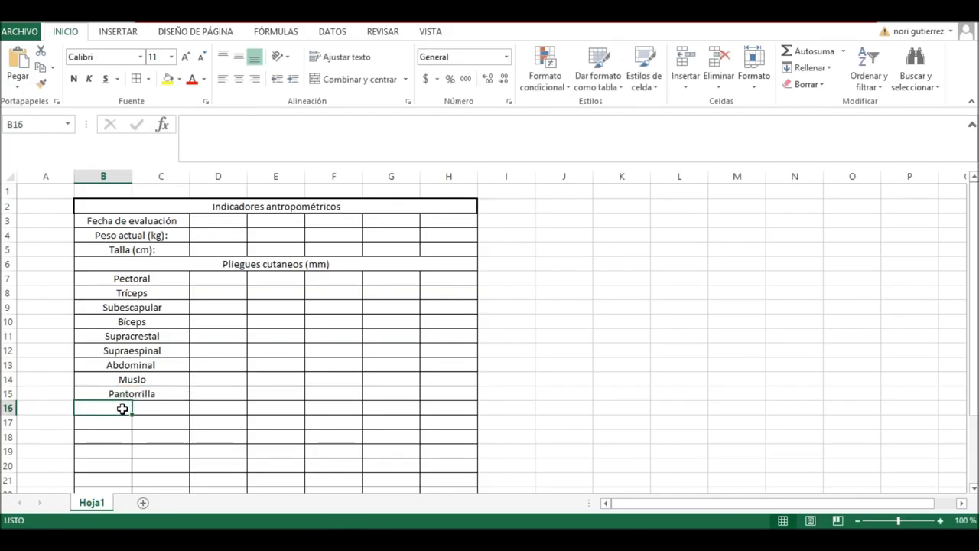
drag(123, 410, 428, 409)
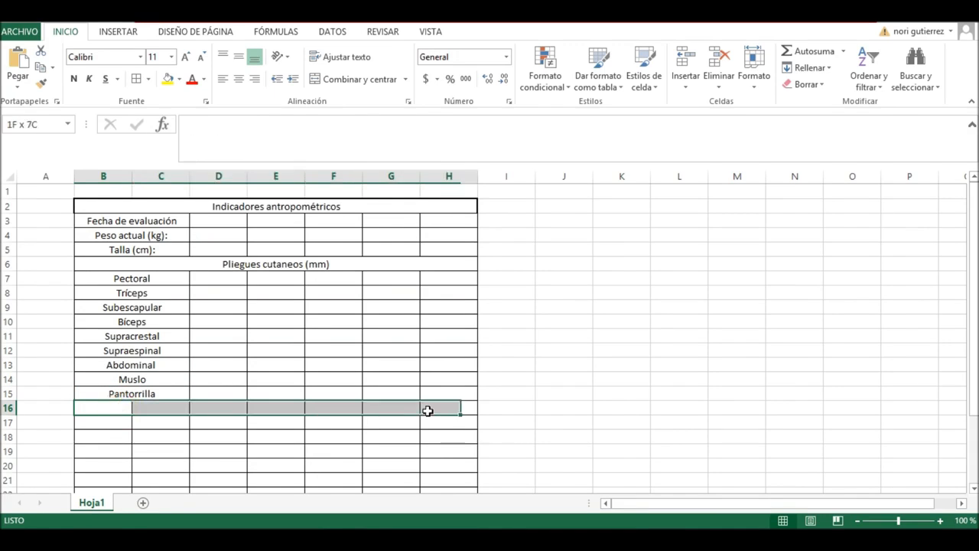
click(357, 80)
click(276, 144)
text(Perímetros (cm)
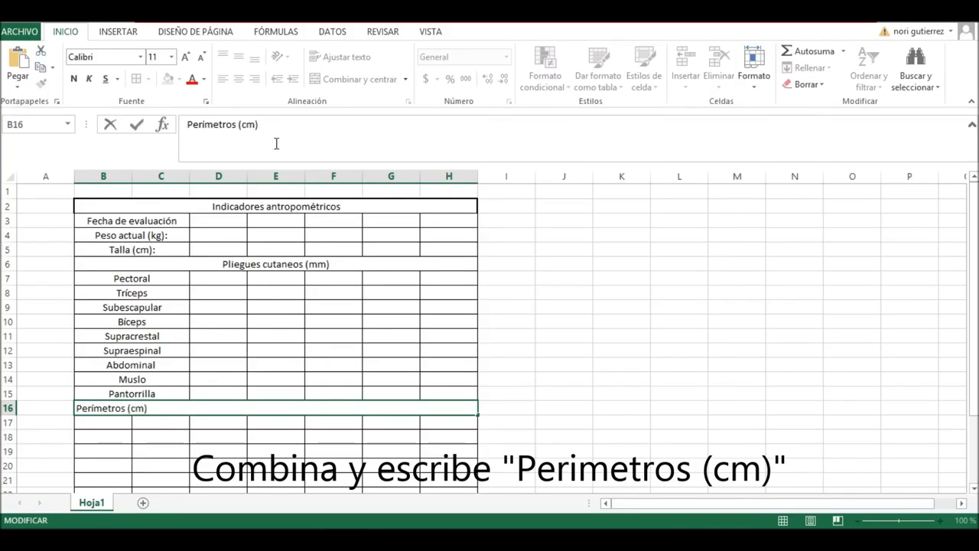
Merge and center cells B17:C17 and enter the perimeter label "Cabeza".
click(110, 421)
drag(109, 421, 145, 422)
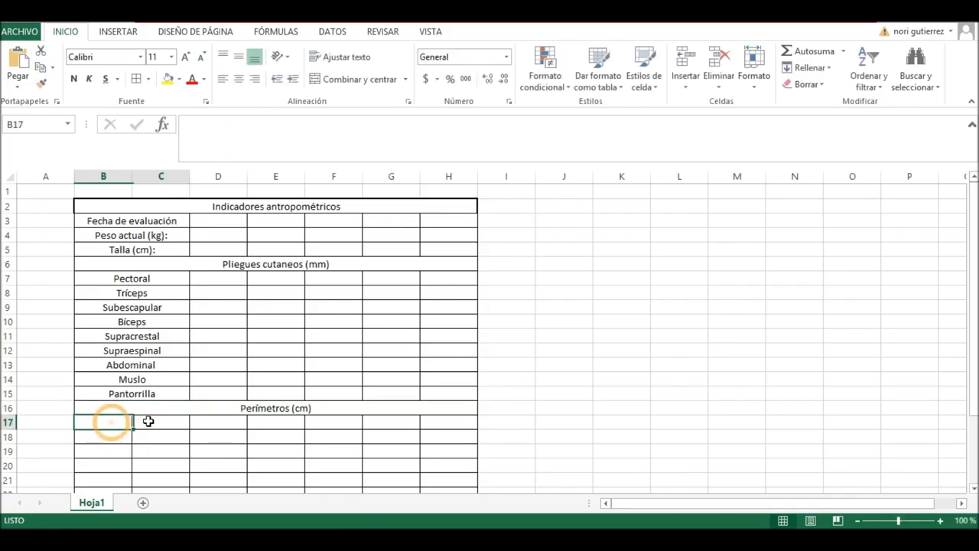
click(372, 81)
click(289, 131)
text(Cabeza)
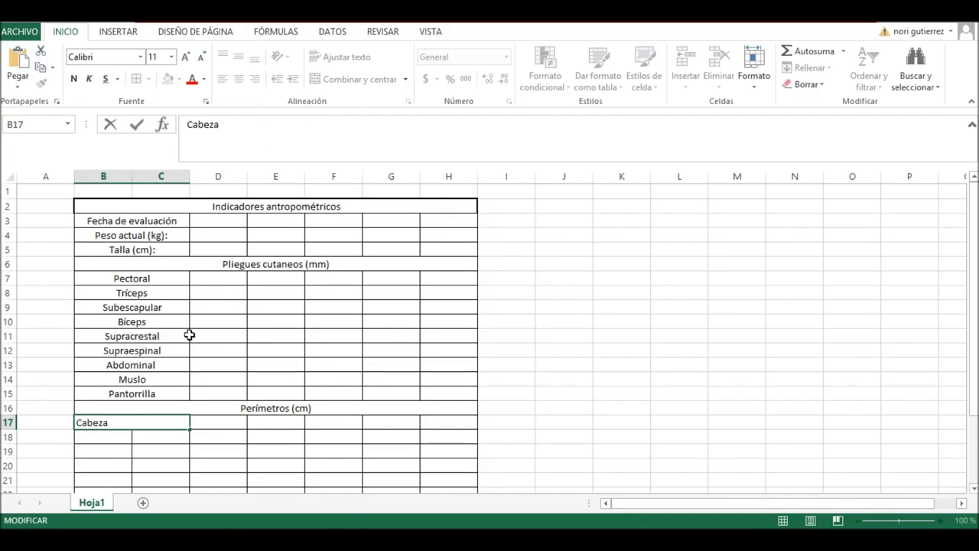
Merge and center cells B18:C18 and enter the perimeter label "Cuello".
click(105, 449)
drag(108, 438, 144, 436)
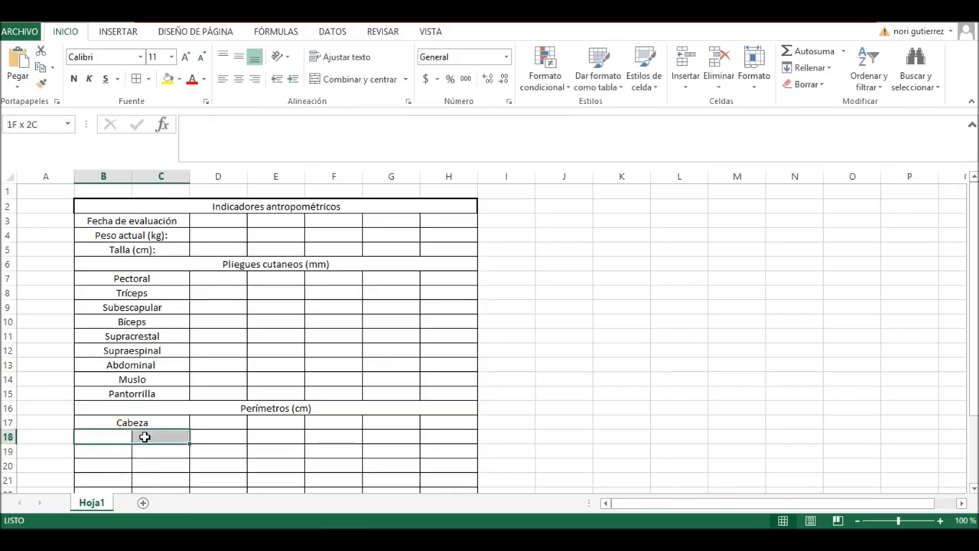
click(348, 80)
click(296, 128)
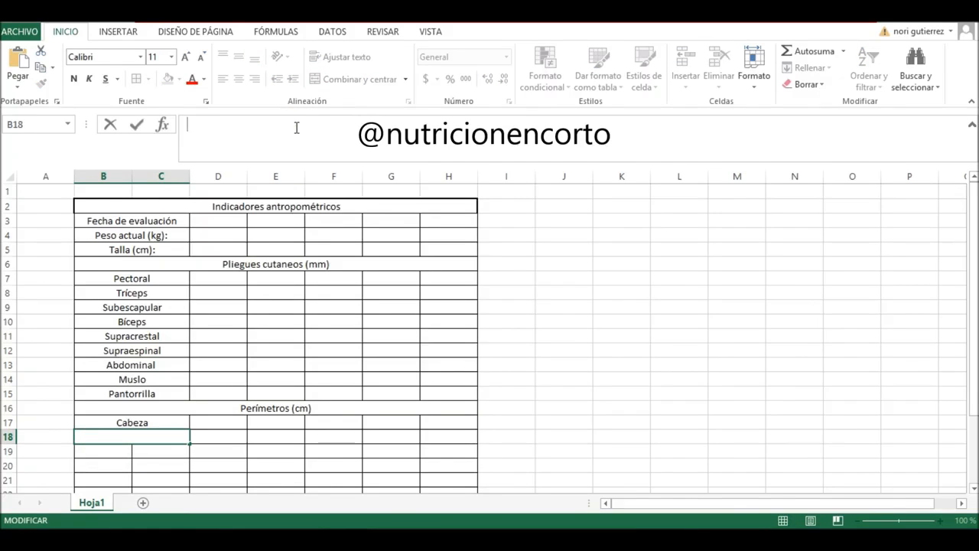
text(Cuello)
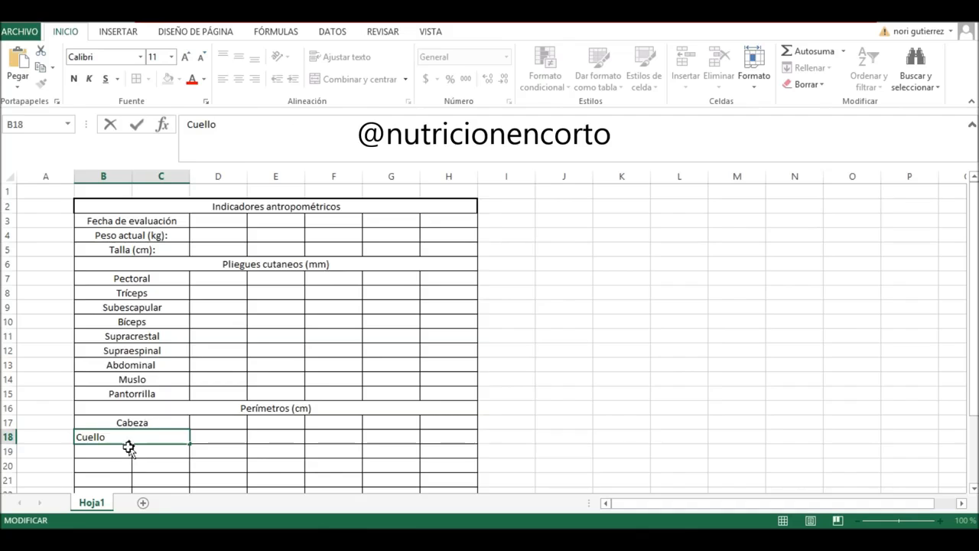
Merge and center cells B19:C19 and enter the perimeter label "Brazo relajado".
click(104, 452)
drag(105, 449, 151, 449)
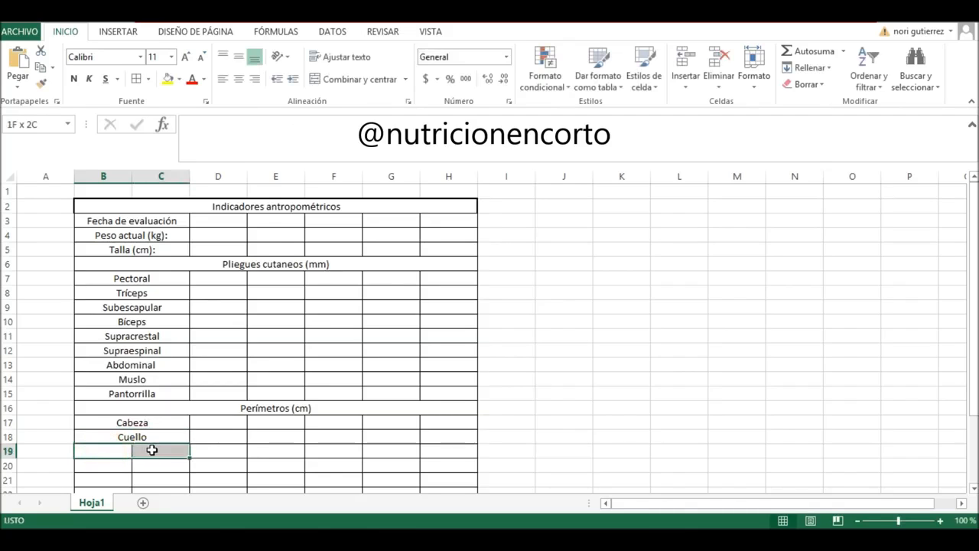
click(355, 79)
click(281, 142)
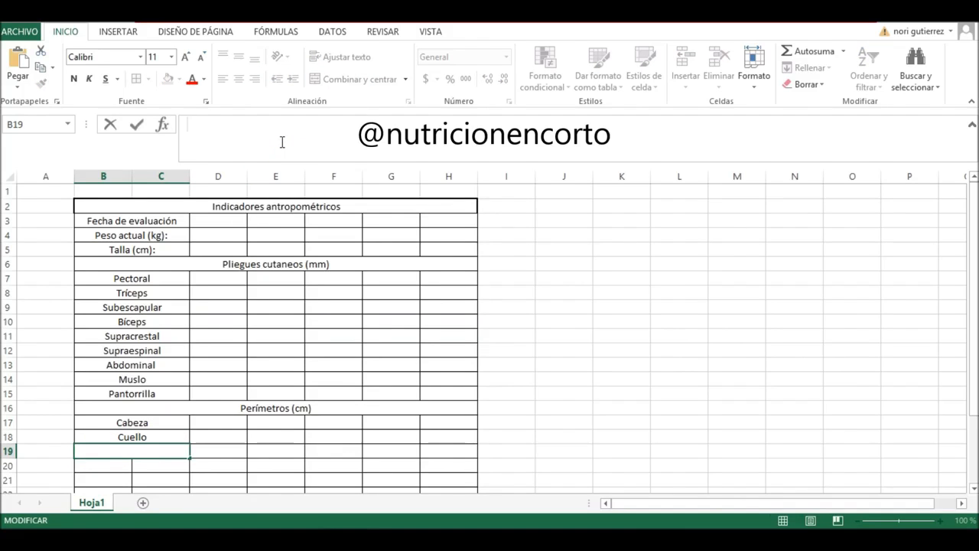
text(Brazo relajado)
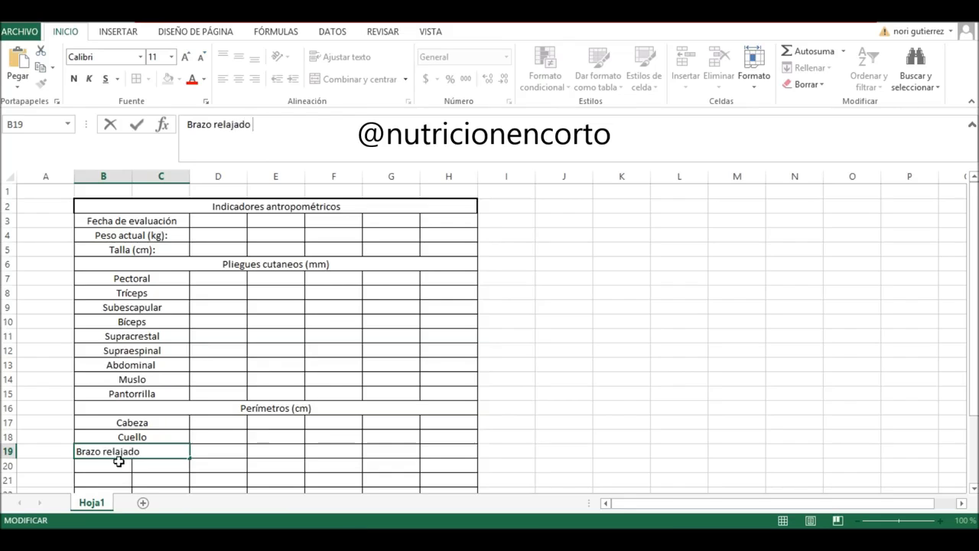
Merge and center cells B20:C20 and enter the perimeter label "Brazo en contracción".
drag(118, 462, 153, 464)
click(344, 79)
click(258, 151)
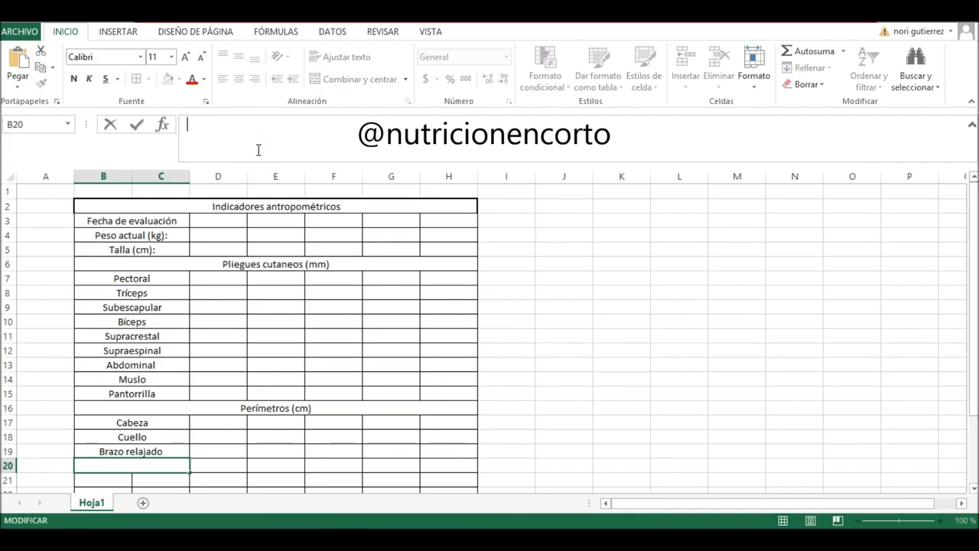
text(Brazo )
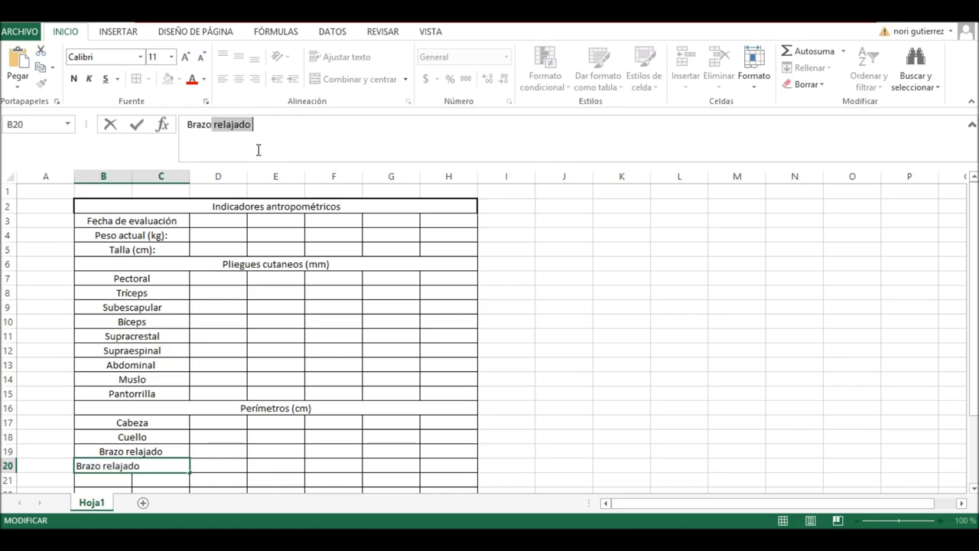
text(en contr)
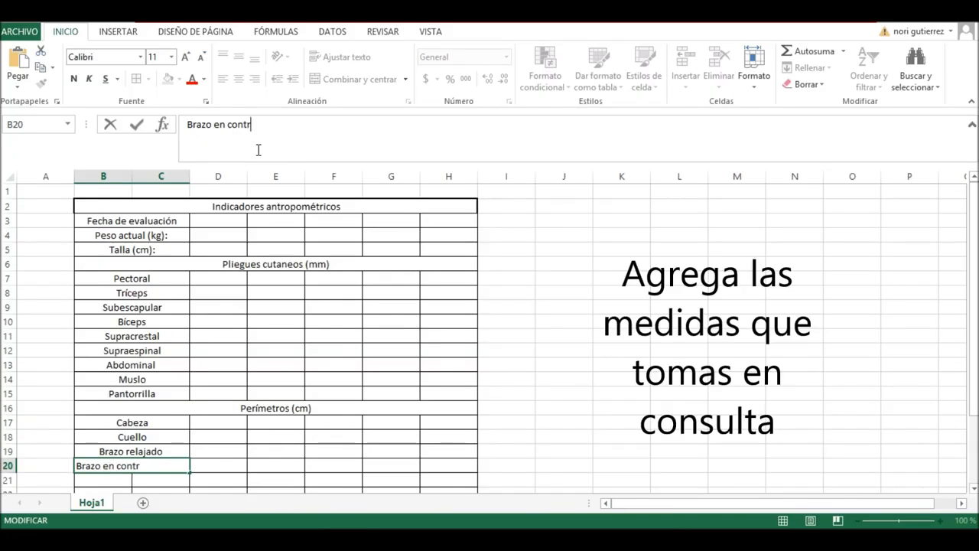
text(acción)
Merge and center cells B21:C21 and enter the perimeter label "Antebrazo".
drag(117, 479, 157, 479)
click(355, 79)
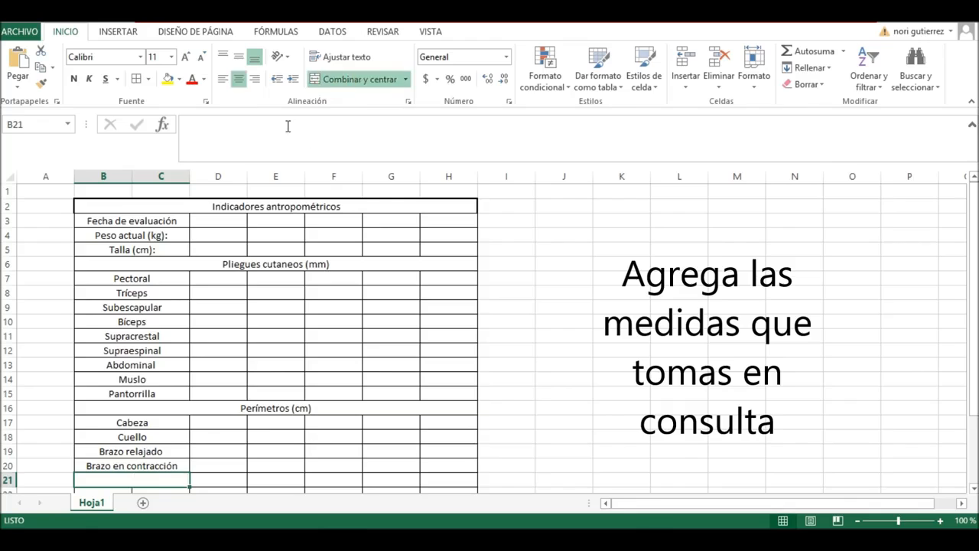
click(287, 126)
text(Antebra)
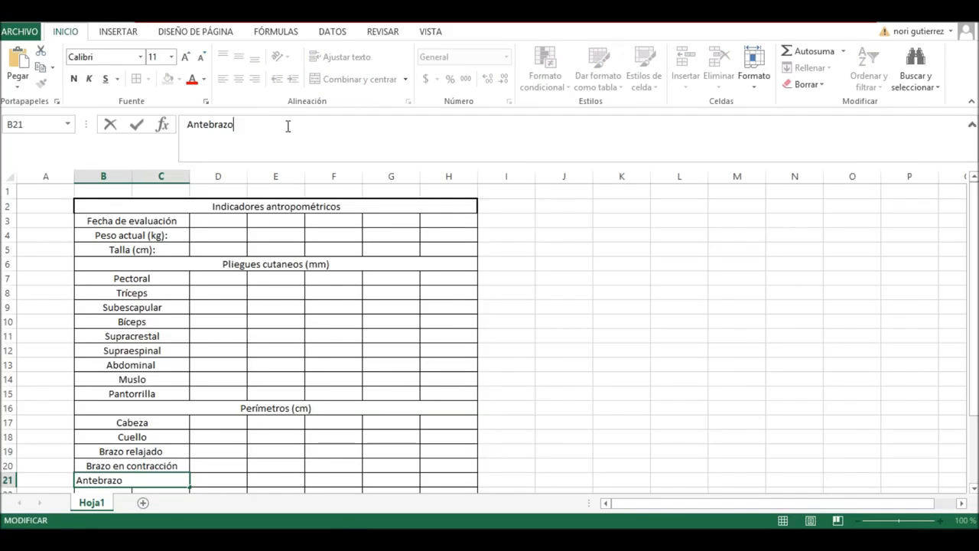
text(zo)
right_click(288, 126)
key(Escape)
click(198, 483)
Merge and center cells B22:C22 and enter the perimeter label "Muñeca".
key(Down)
key(Down)
key(Down)
key(Down)
key(Down)
key(Down)
key(Down)
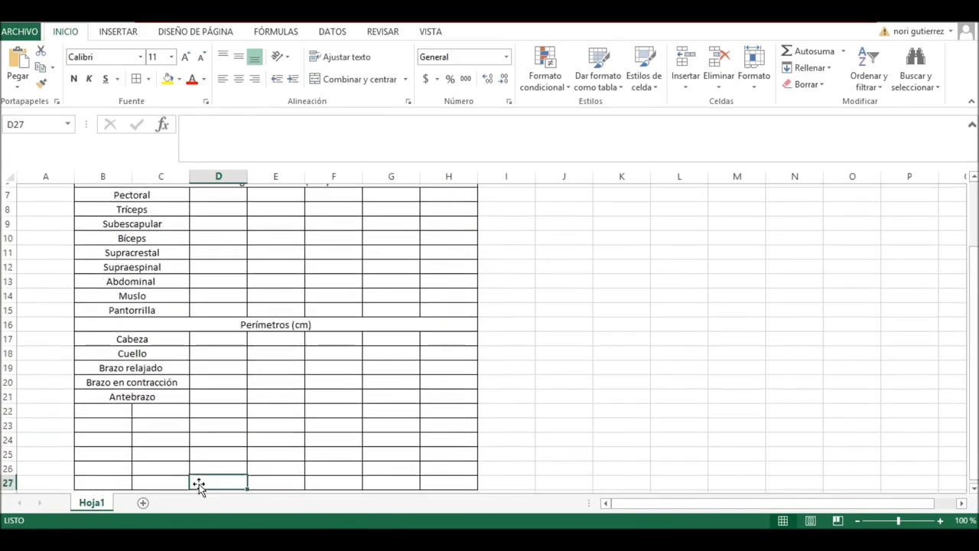
key(Left)
mouse_move(144, 396)
mouse_down()
mouse_move(107, 391)
mouse_move(145, 396)
mouse_up()
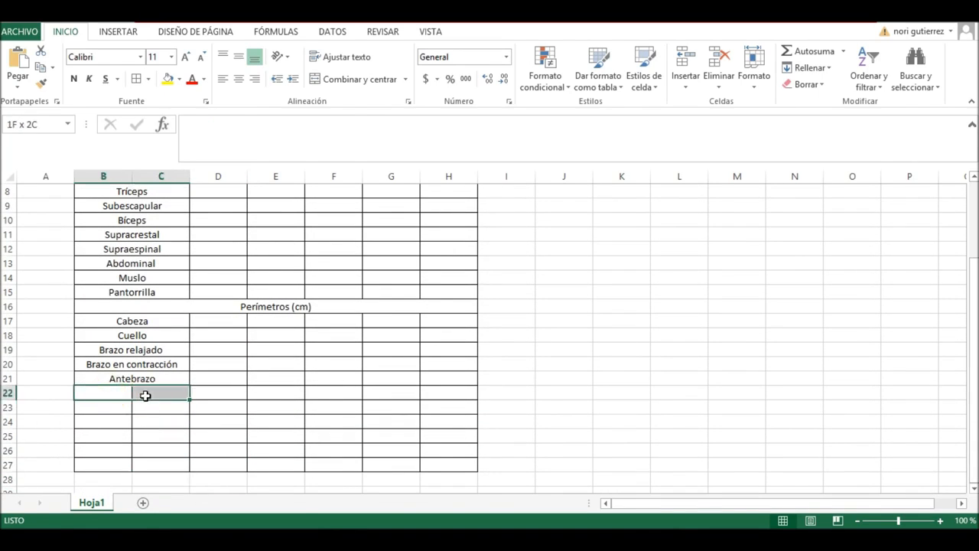
click(352, 79)
click(241, 138)
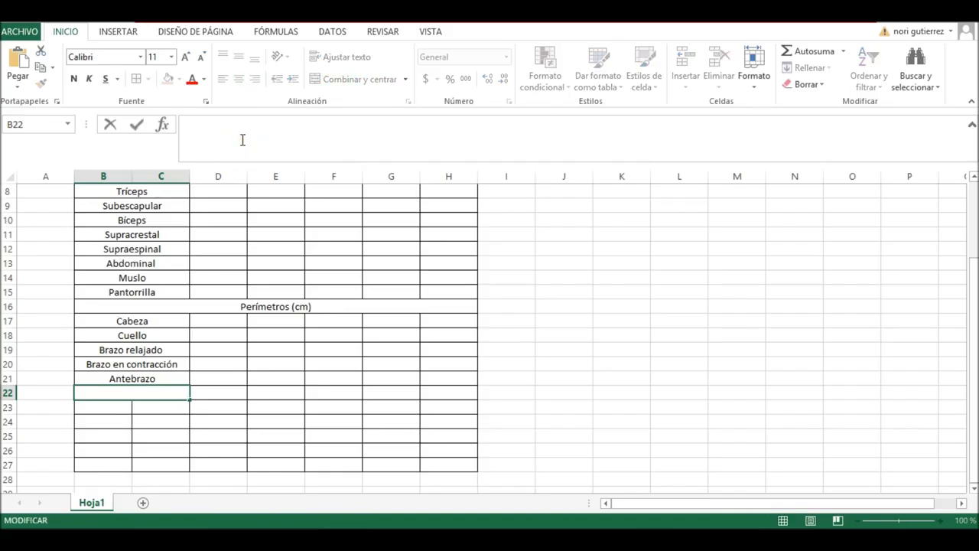
text(Mu)
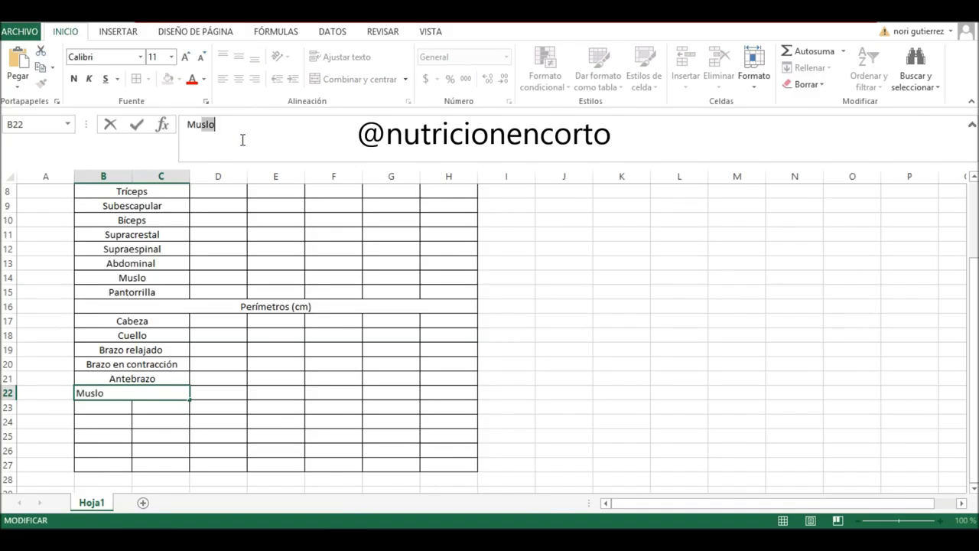
text(ñeza)
Merge and center cells B23:C23 and enter the perimeter label "Cíntura".
drag(96, 406, 161, 407)
click(339, 82)
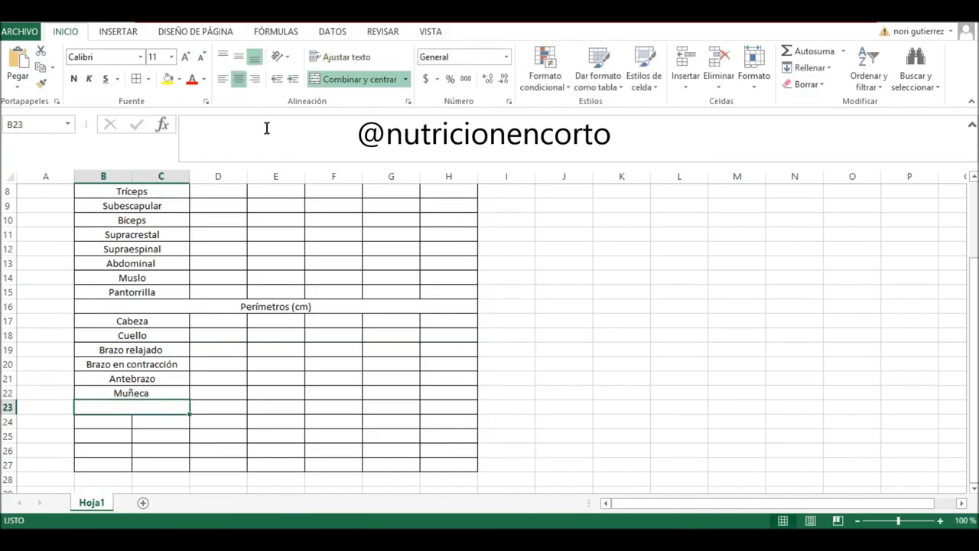
click(265, 126)
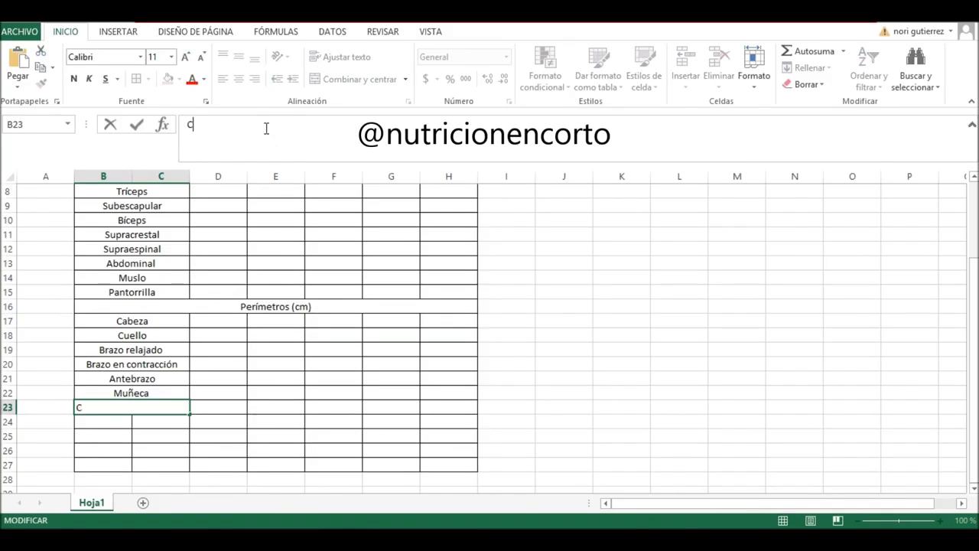
Merge and center cells B24:C24 and enter the perimeter label "Cadera".
drag(125, 424, 153, 420)
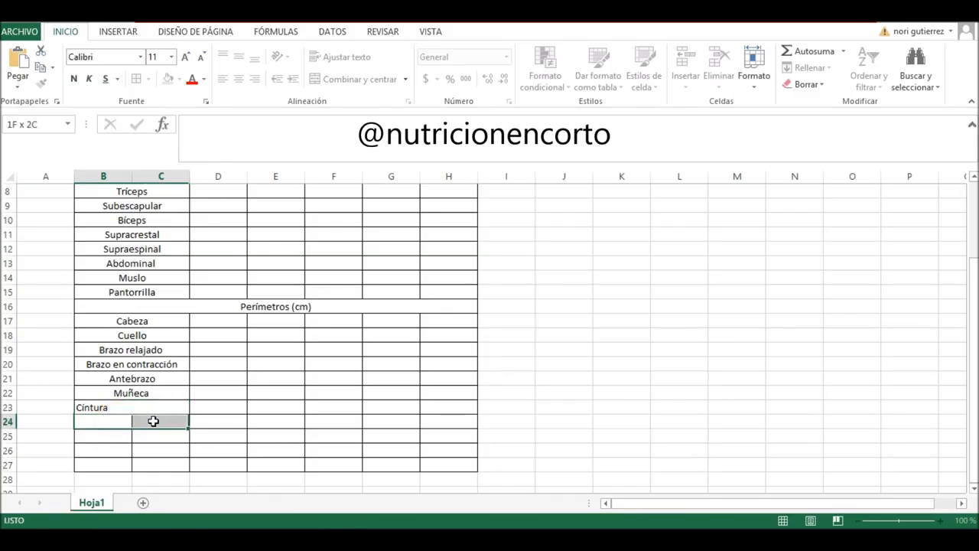
click(357, 79)
click(297, 133)
text(Cadera)
Merge and center cells B25:C25 and enter the perimeter label "Muslo".
drag(95, 434, 147, 431)
click(332, 79)
click(285, 131)
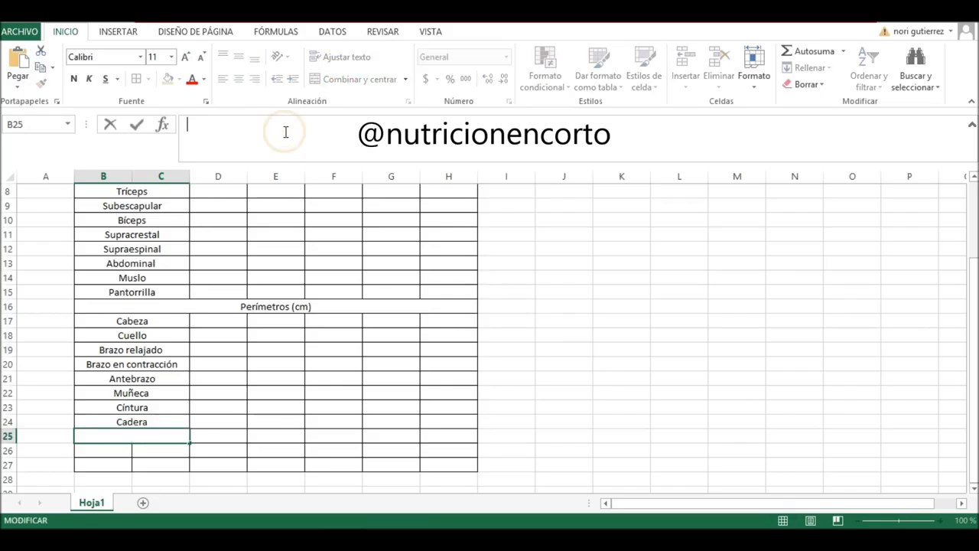
text(Musl)
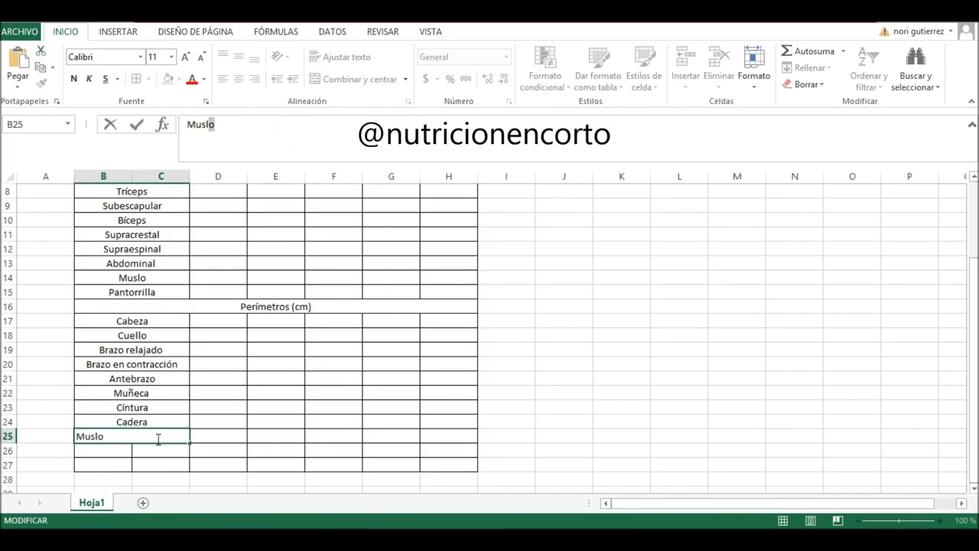
Merge and center cells B26:C26 and enter the perimeter label "Pantorrilla".
drag(117, 450, 157, 451)
click(357, 81)
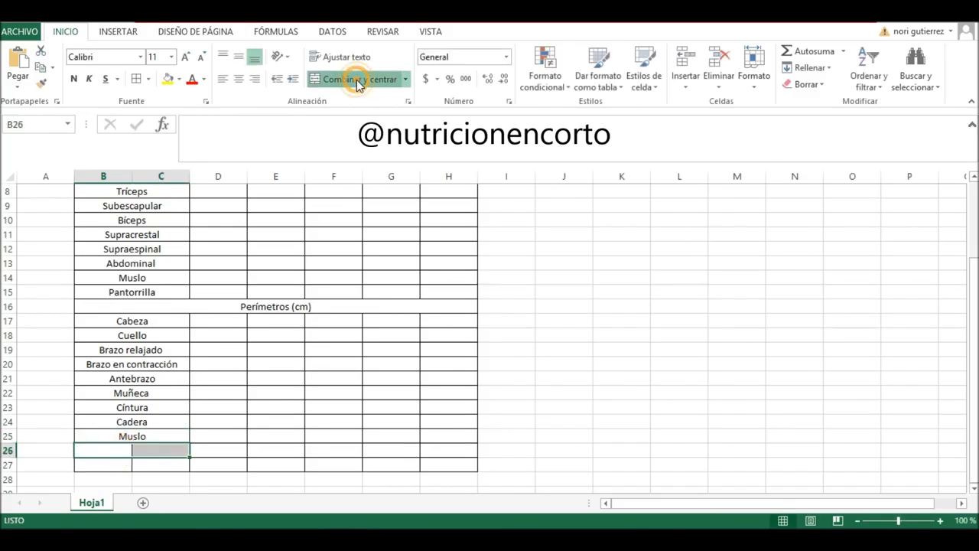
click(297, 139)
text(Pantorrilla)
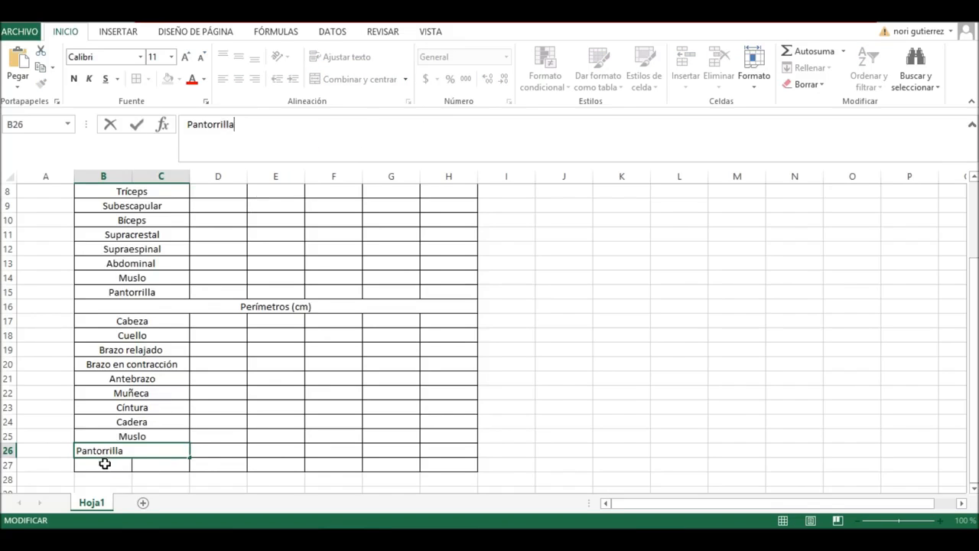
Merge and center cells B27:C27 and enter the perimeter label "Tobillo".
drag(104, 464, 161, 463)
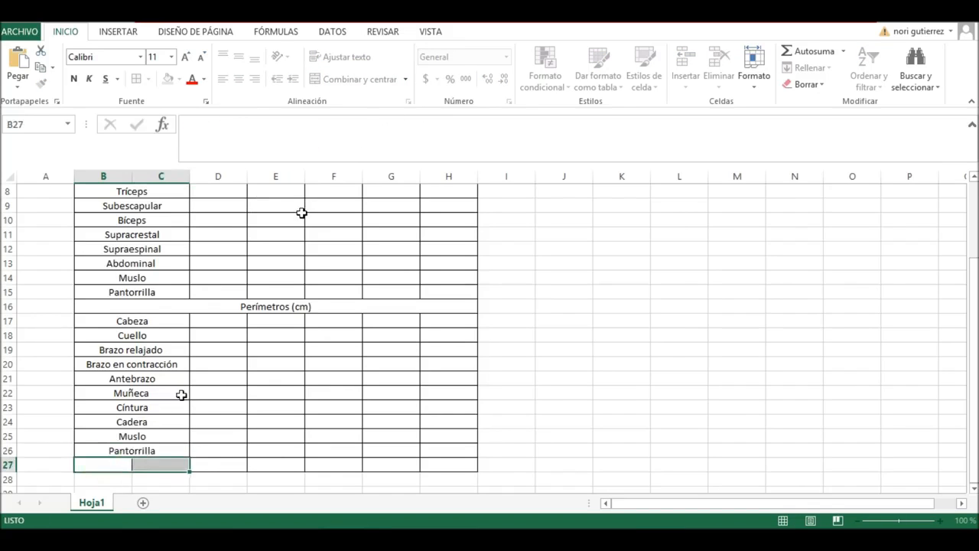
click(375, 79)
click(320, 150)
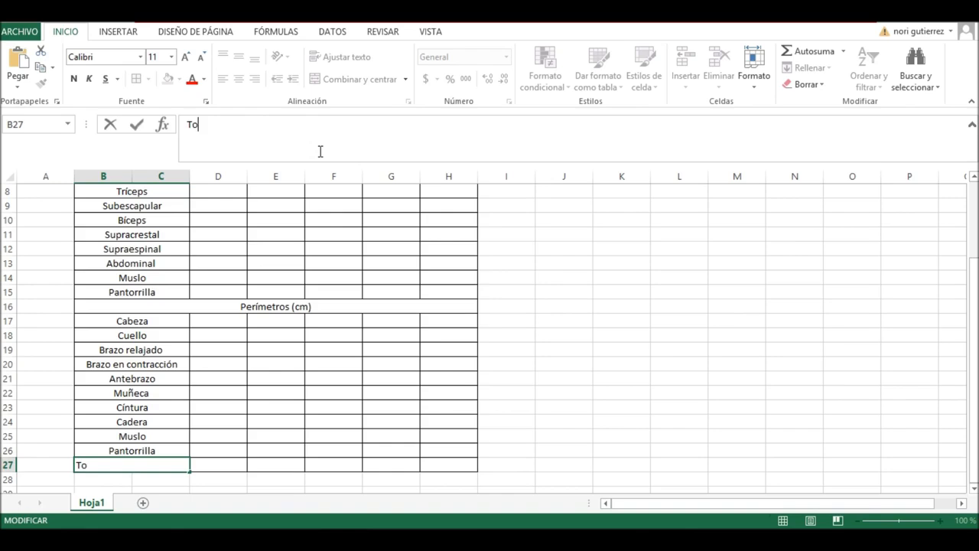
key(Return)
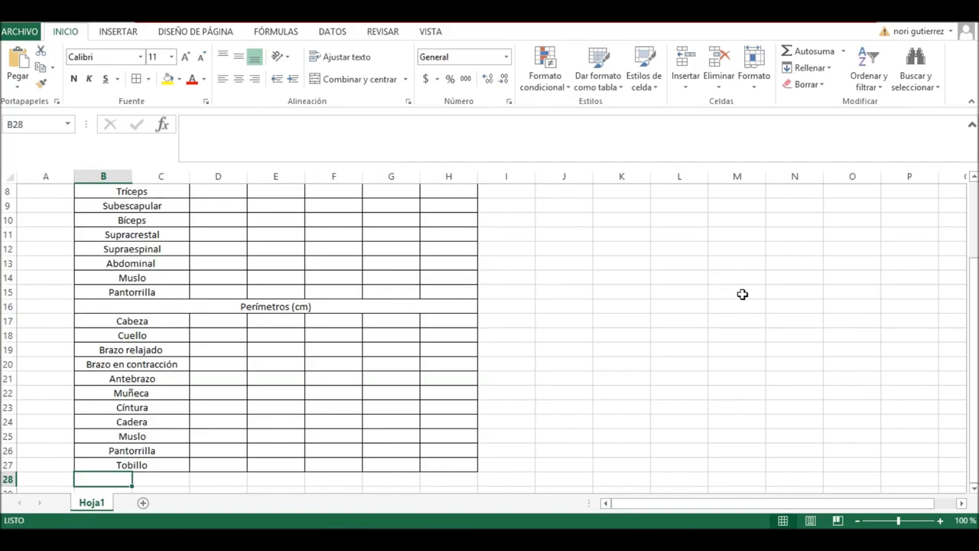
Apply a thick box border to the title row "Indicadores antropométricos" in row 2.
drag(974, 379, 974, 367)
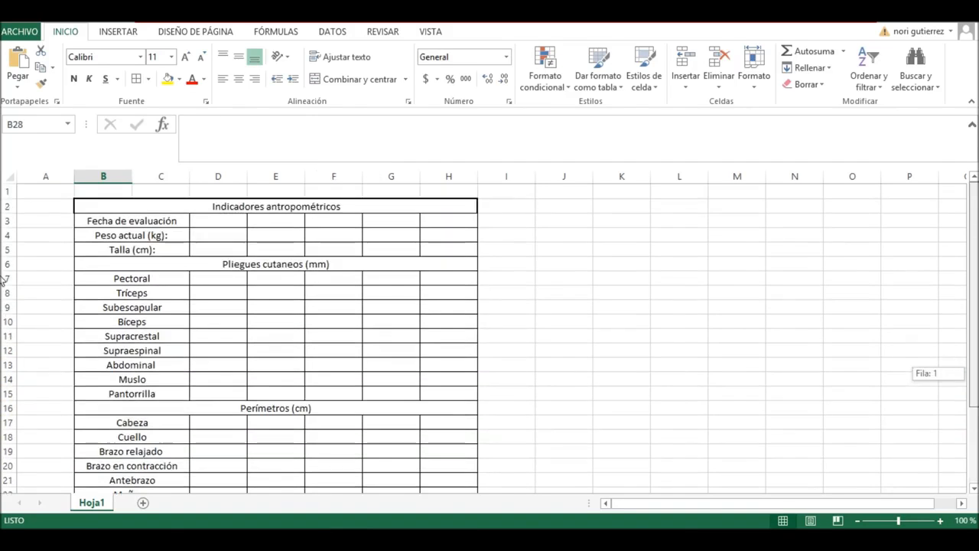
click(395, 205)
click(149, 81)
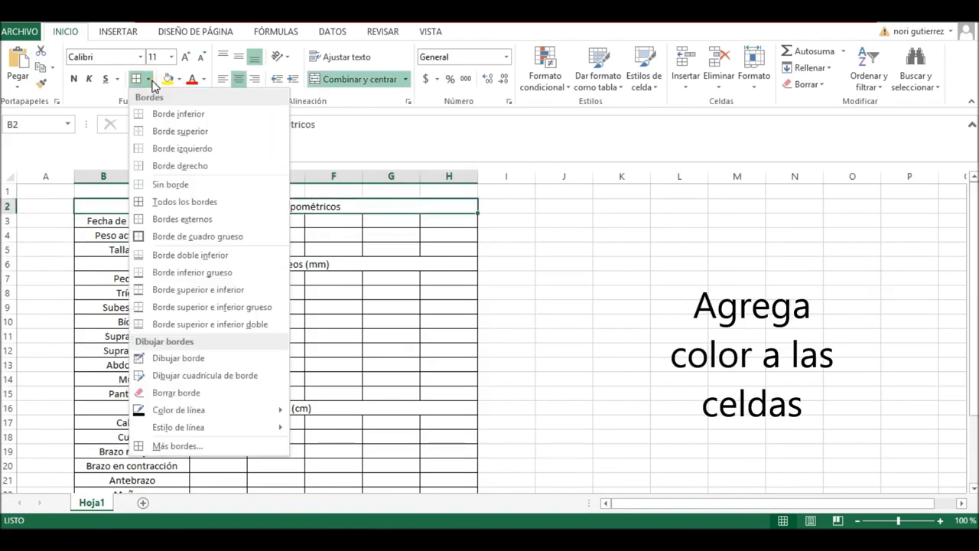
click(165, 235)
Fill the "Indicadores antropométricos" title cell with the standard light green and make its text bold.
click(179, 81)
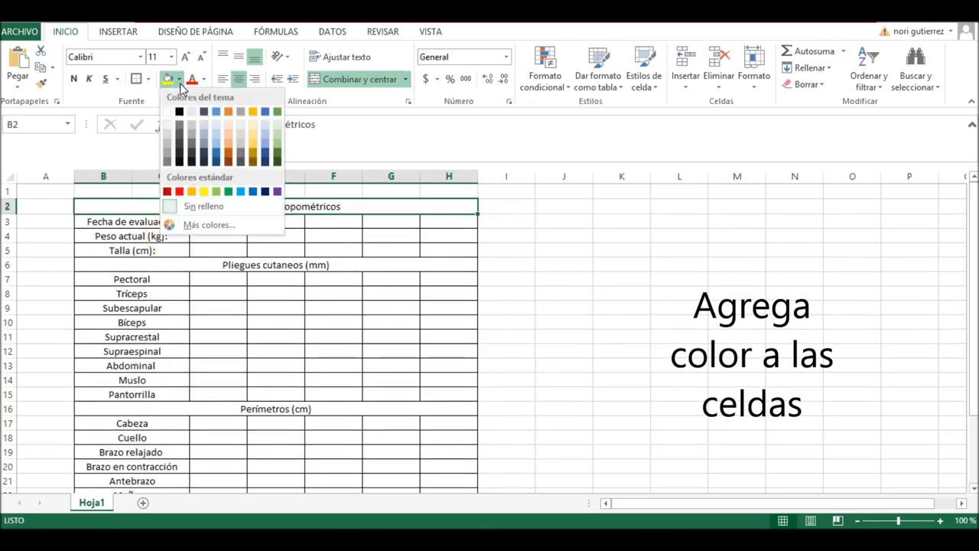
click(217, 191)
click(73, 75)
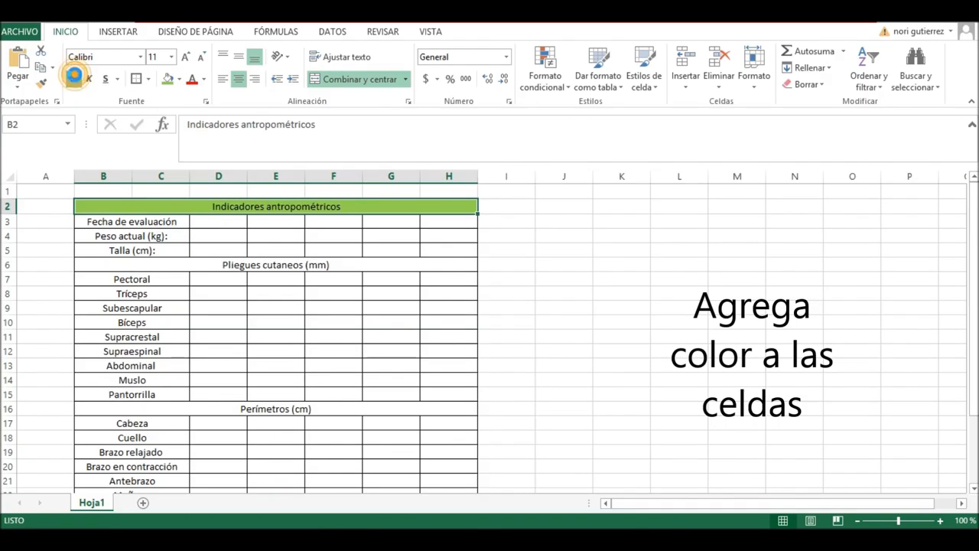
Fill the label cells "Fecha de evaluación", "Peso actual (kg):" and "Talla (cm):" with a light blue theme tint.
click(186, 225)
click(180, 81)
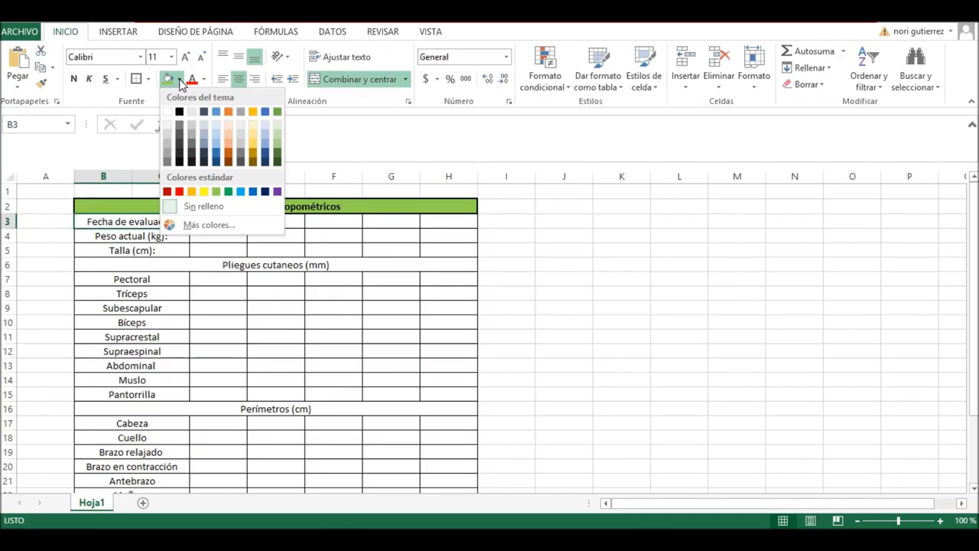
click(216, 128)
click(153, 235)
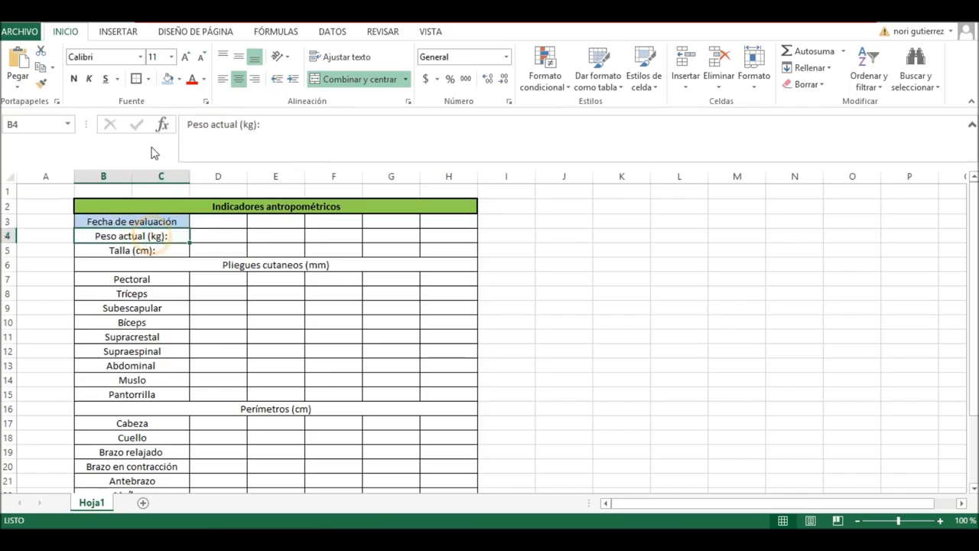
click(168, 79)
click(143, 249)
click(168, 79)
Fill the section header "Pliegues cutaneos (mm)" in row 6 with the medium blue theme color.
click(219, 263)
scroll(219, 248, down, 1)
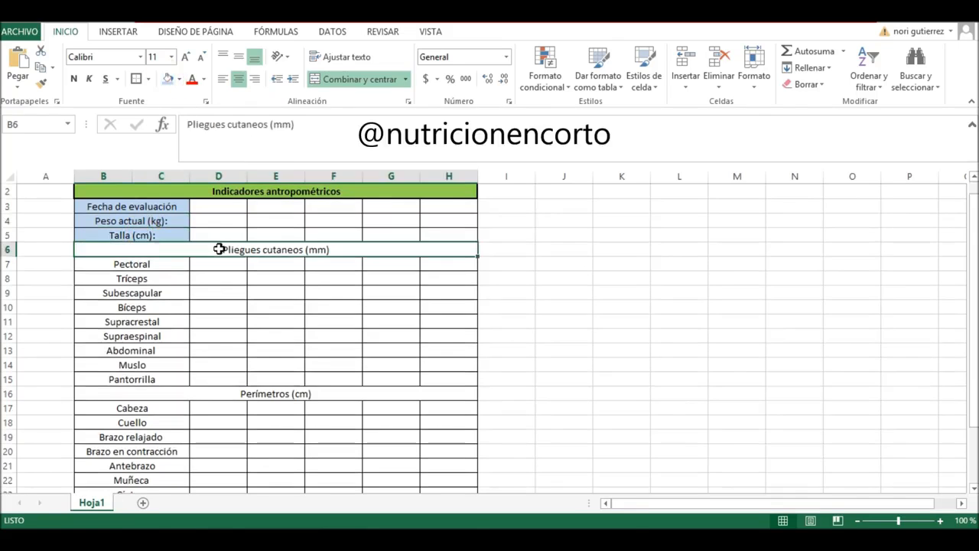
click(178, 79)
click(217, 115)
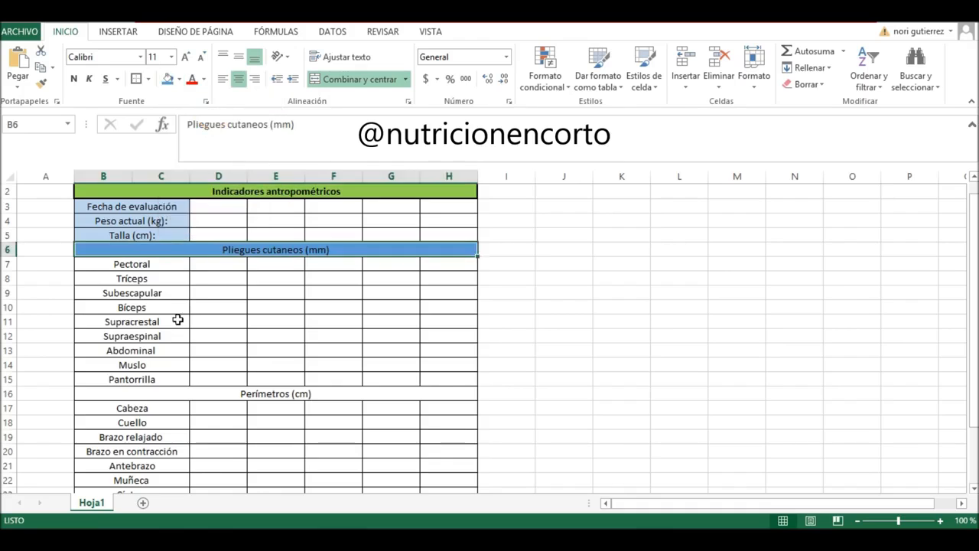
Fill the skinfold labels from "Pectoral" through "Bíceps" in rows 7 to 10 with the light blue theme tint.
click(140, 265)
click(178, 80)
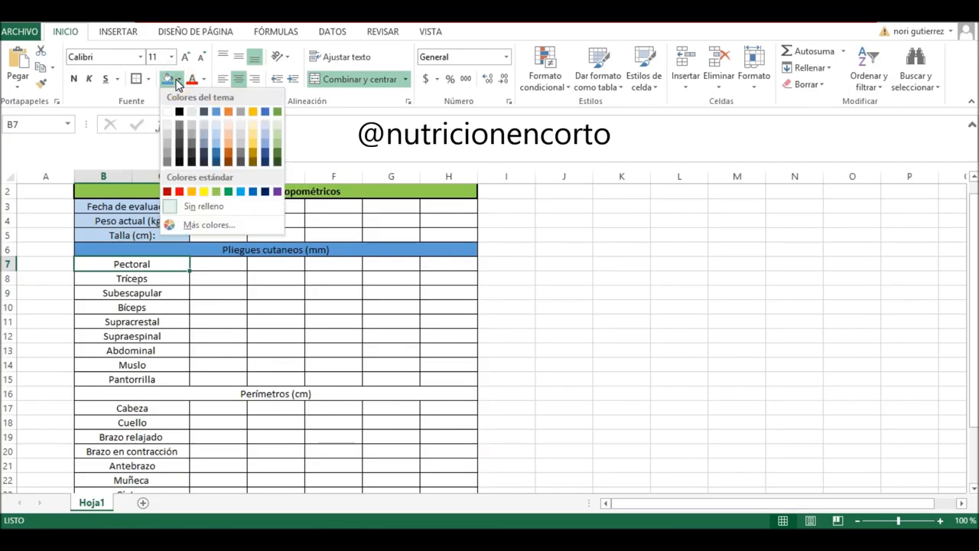
click(217, 140)
click(177, 277)
click(168, 79)
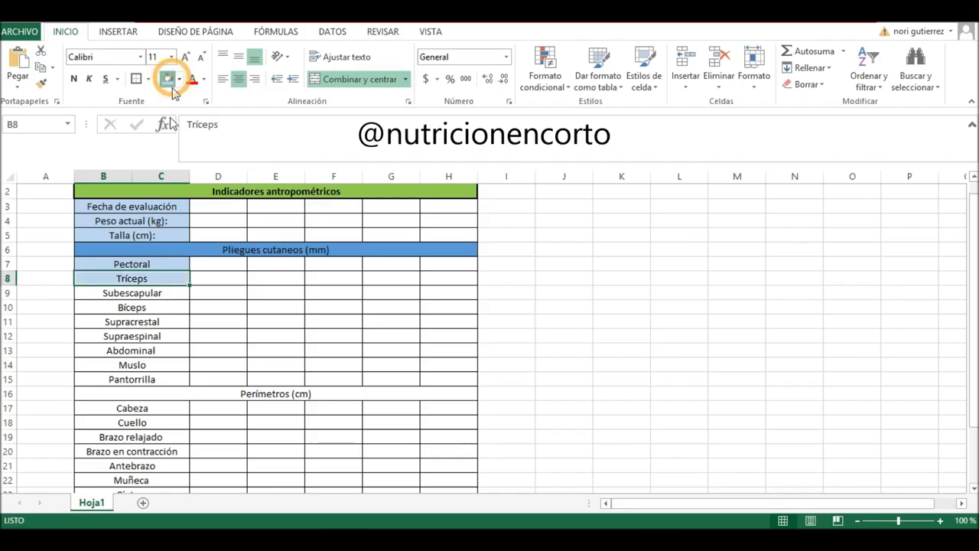
click(149, 291)
click(168, 79)
click(138, 306)
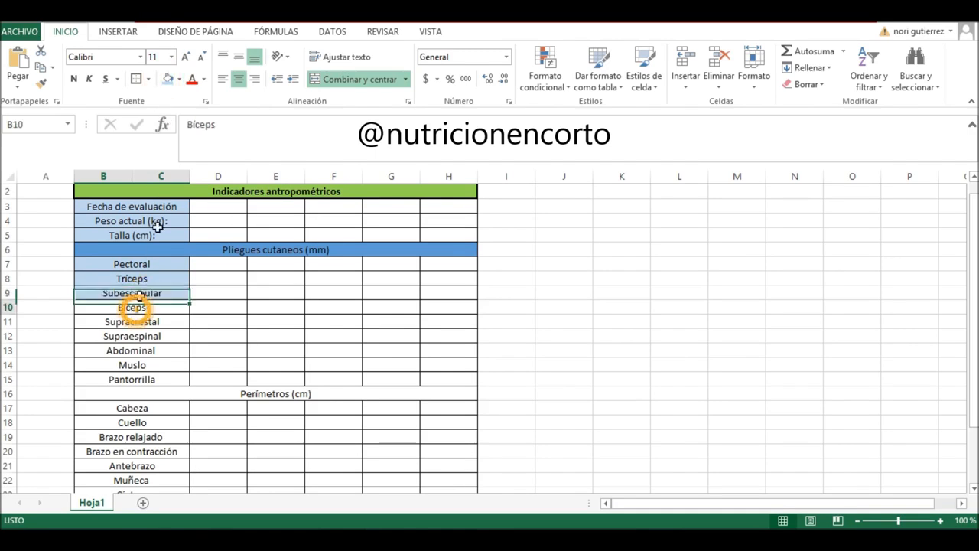
click(167, 78)
Fill the remaining skinfold labels, "Supracrestal" through "Pantorrilla" in rows 11 to 15, with the same light blue.
click(147, 323)
click(168, 79)
click(131, 337)
click(167, 79)
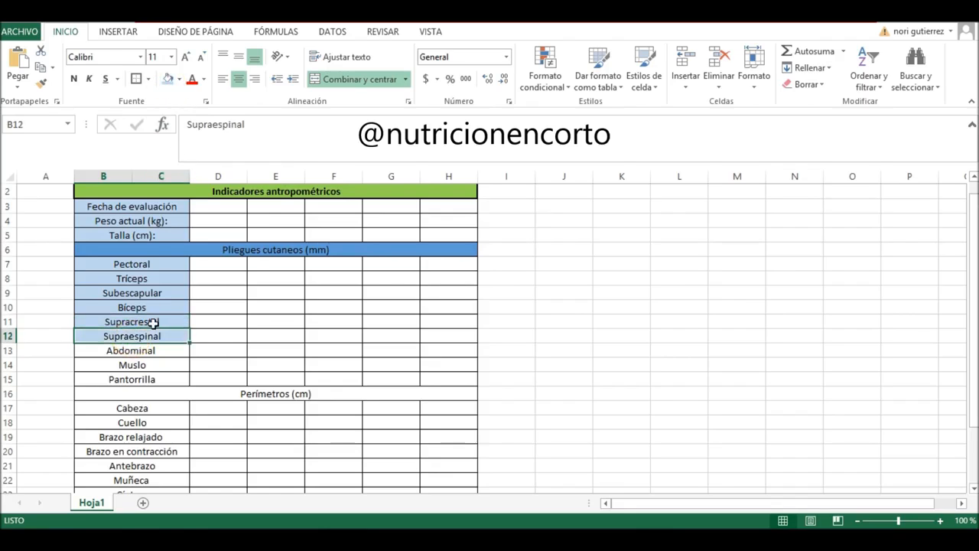
click(153, 350)
click(168, 79)
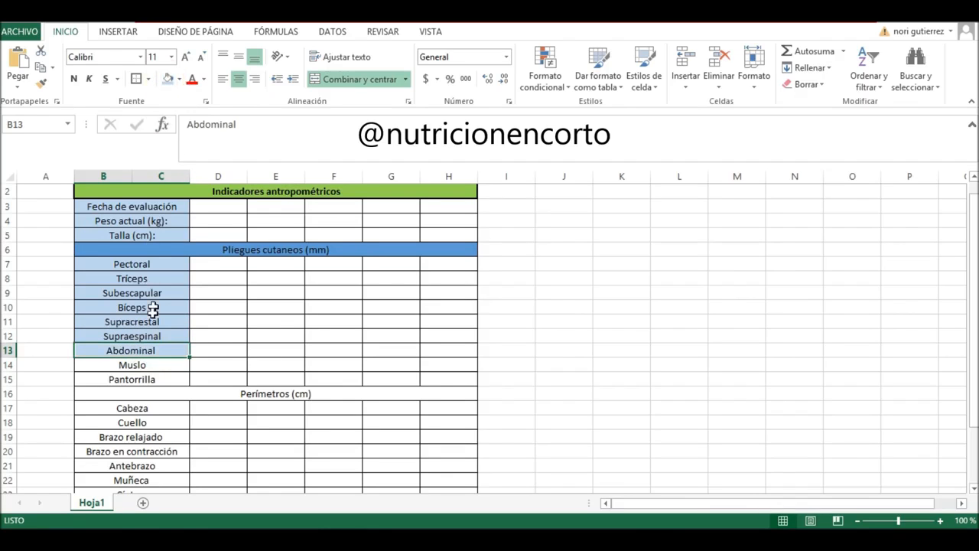
click(124, 364)
click(136, 378)
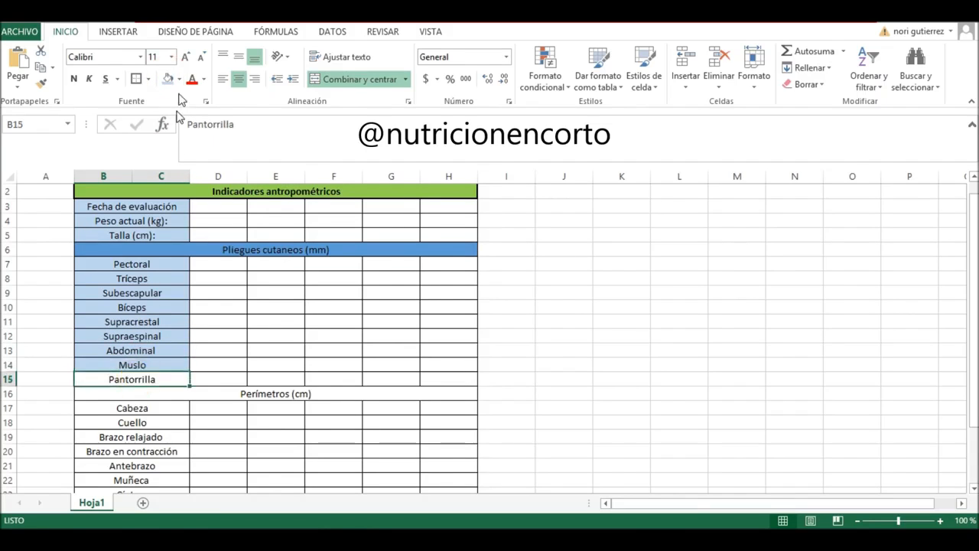
click(168, 80)
Fill the section header "Perímetros (cm)" in row 16 with the medium blue theme color.
click(188, 393)
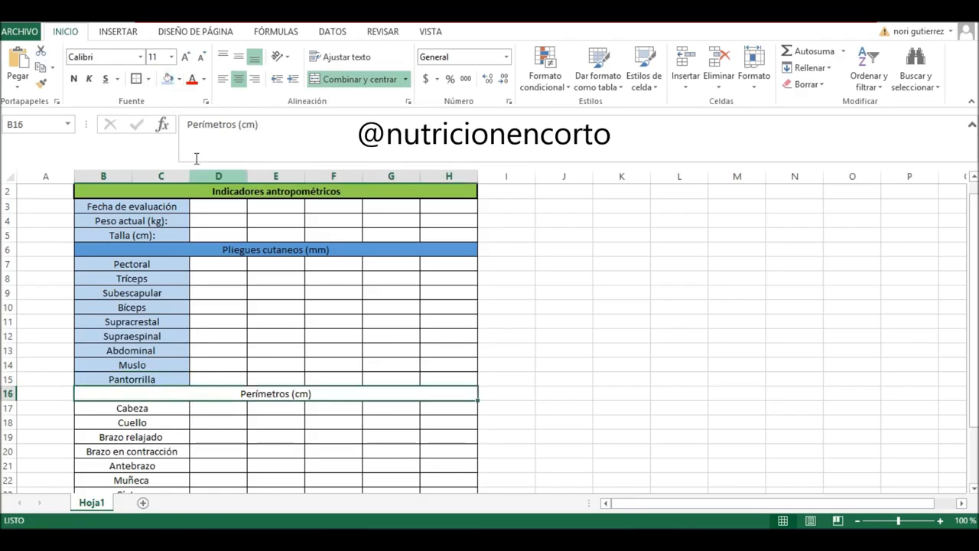
click(179, 79)
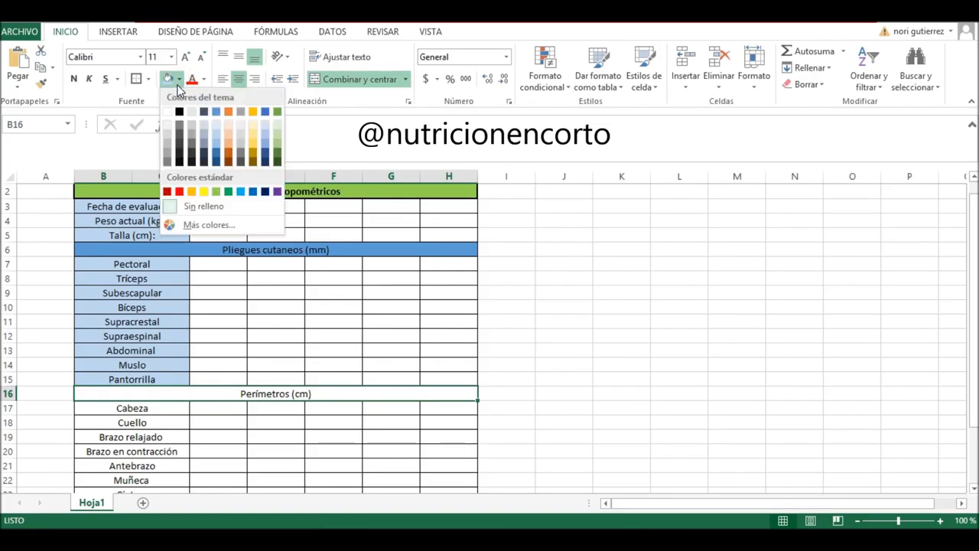
click(219, 112)
Fill all perimeter labels from "Cabeza" to "Tobillo" in rows 17 to 27 with the light blue theme tint.
drag(972, 295, 972, 308)
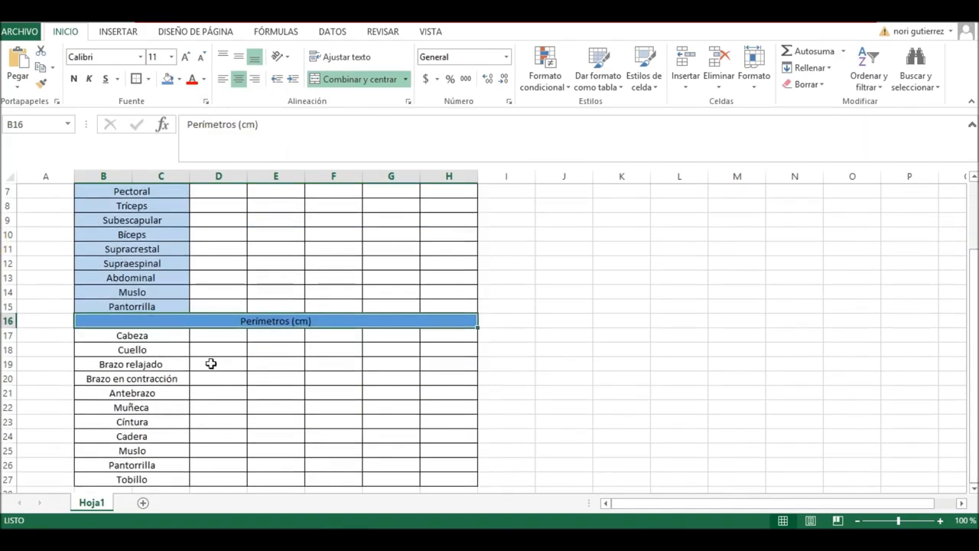
drag(153, 335, 155, 472)
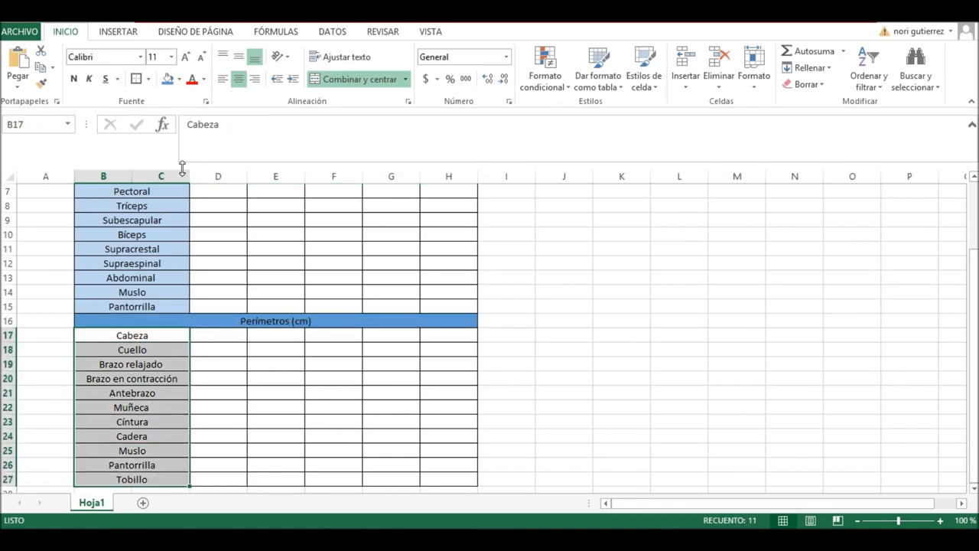
click(180, 80)
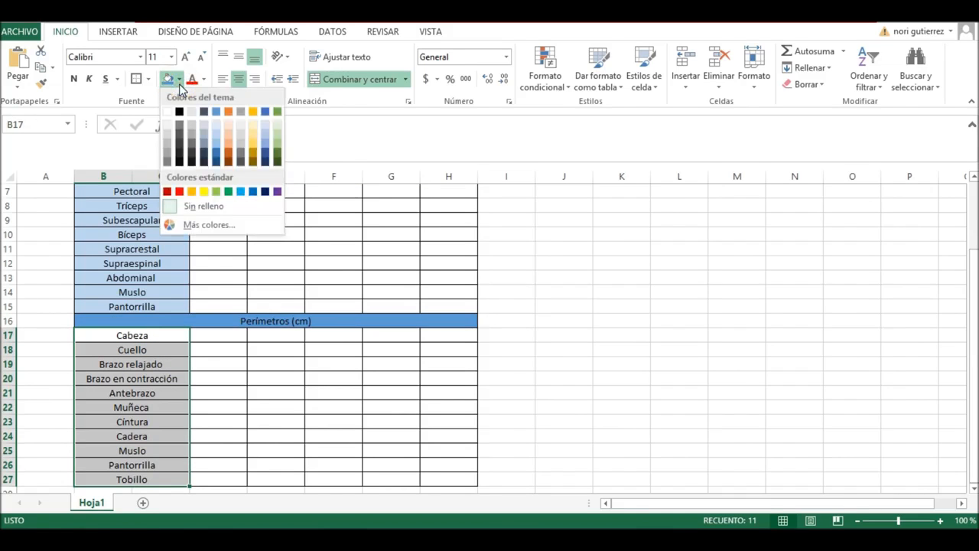
click(218, 132)
Apply a thick box border to the section headers "Pliegues cutaneos (mm)" and "Perímetros (cm)".
drag(971, 353, 971, 283)
click(382, 265)
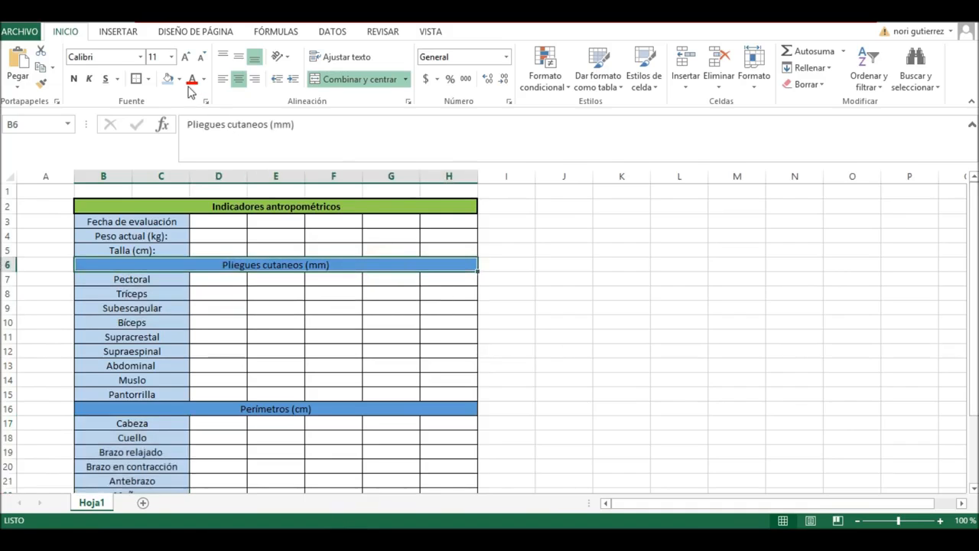
click(136, 79)
click(239, 420)
click(227, 409)
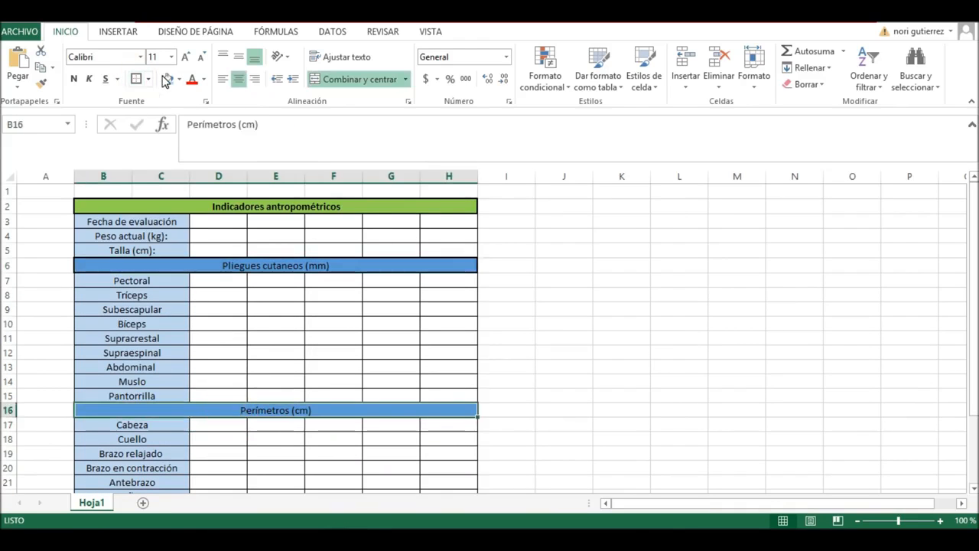
click(136, 79)
click(579, 357)
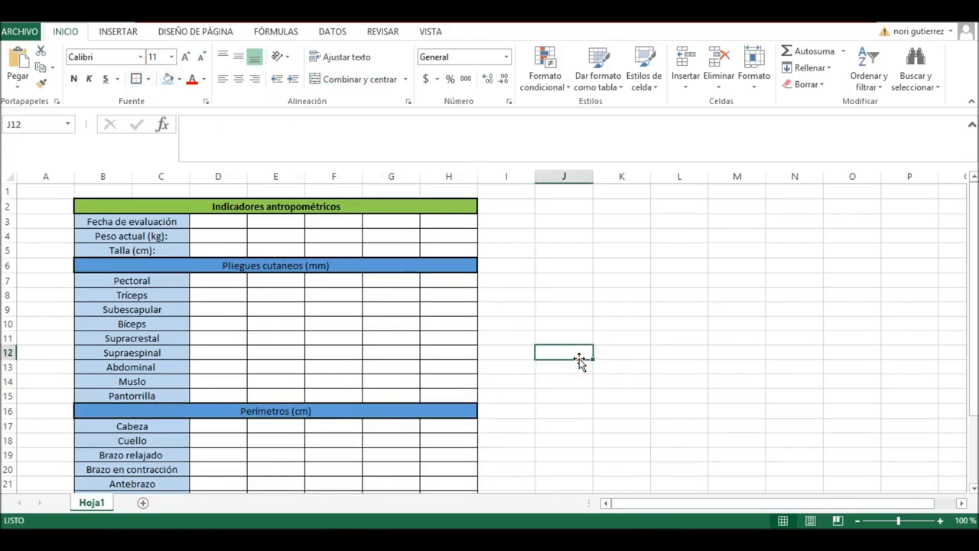
mouse_move(971, 243)
mouse_down()
mouse_move(972, 271)
mouse_move(973, 249)
mouse_up()
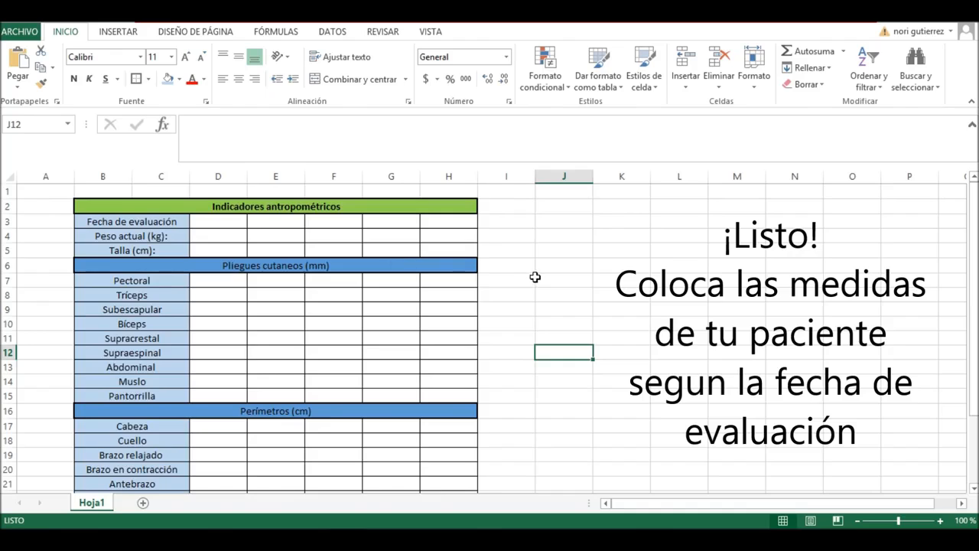